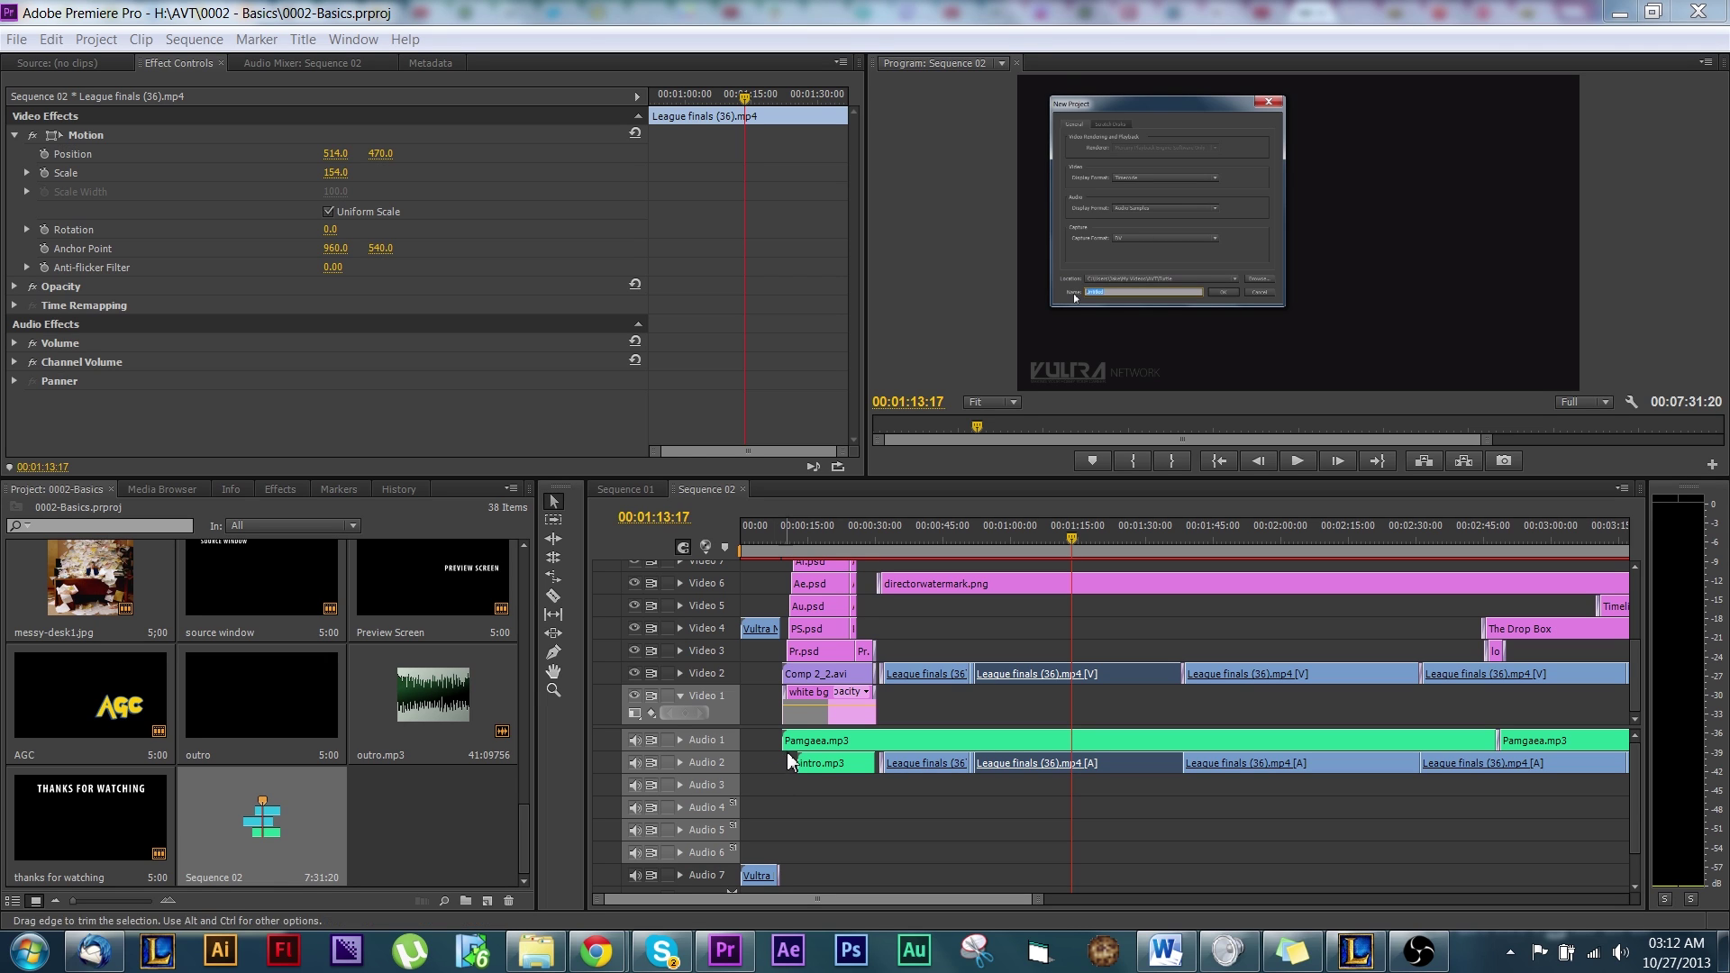
View Sequence 01 and Sequence 02, and open AVT - Adobe Premiere Basics.mp4 from File Explorer in VLC with the volume at 0%.
{"action": "left_click", "coordinate": [625, 487]}
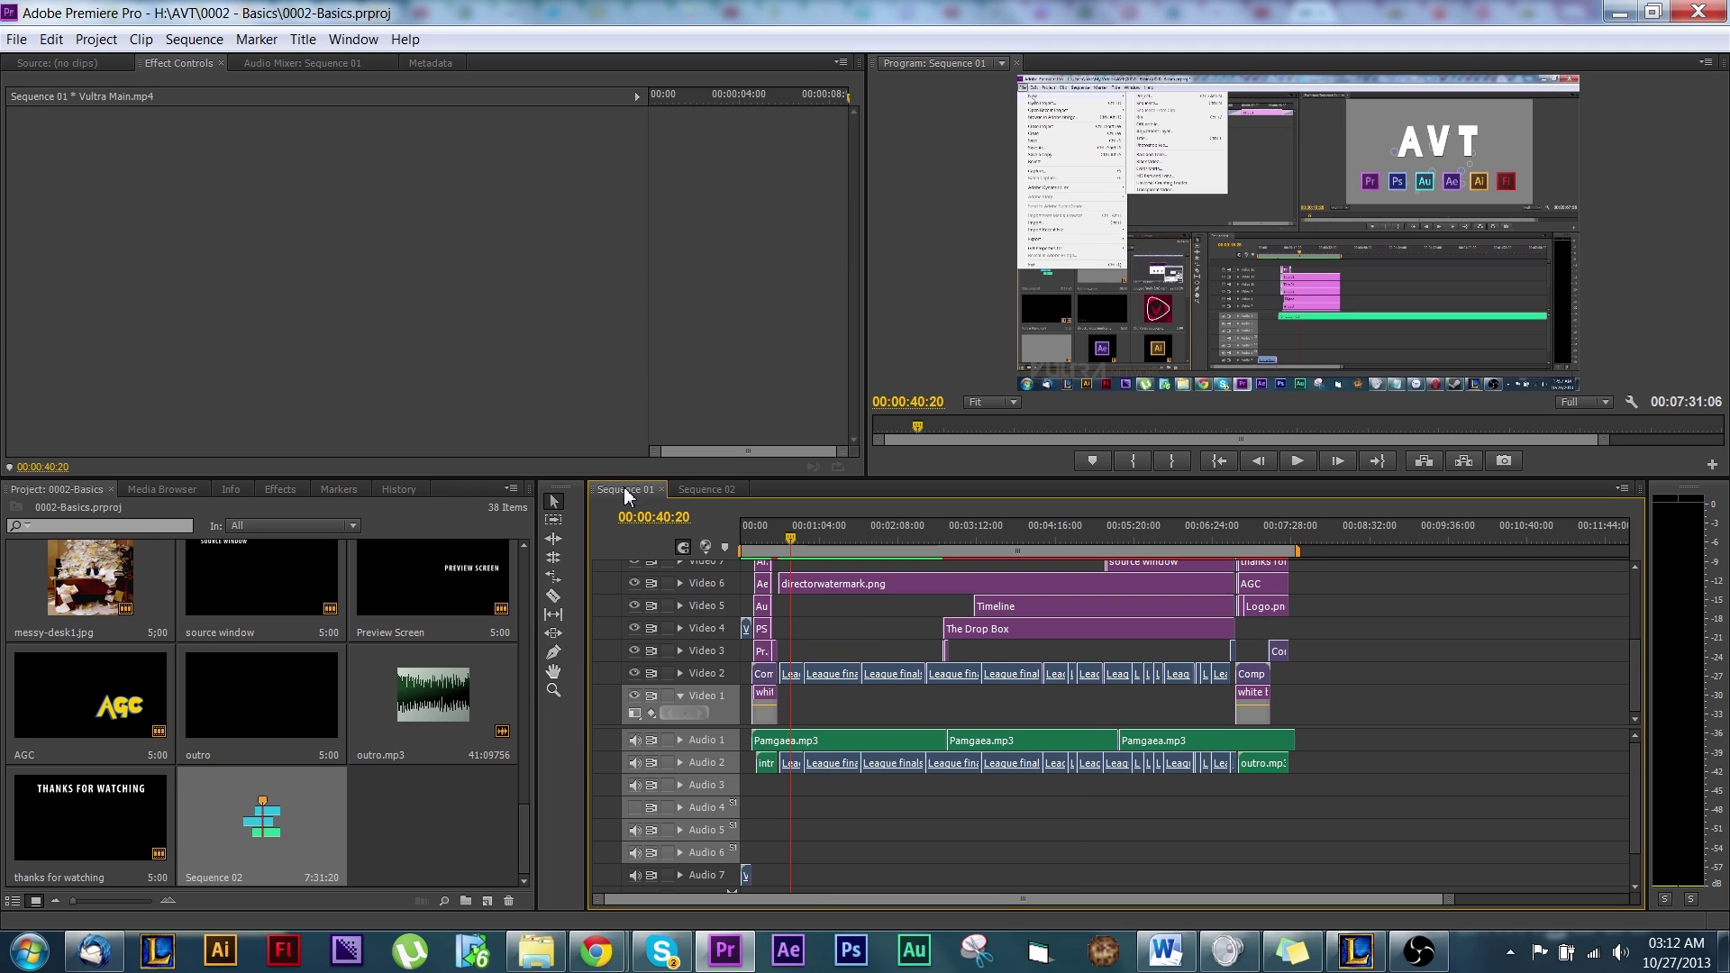
{"action": "left_click", "coordinate": [704, 490]}
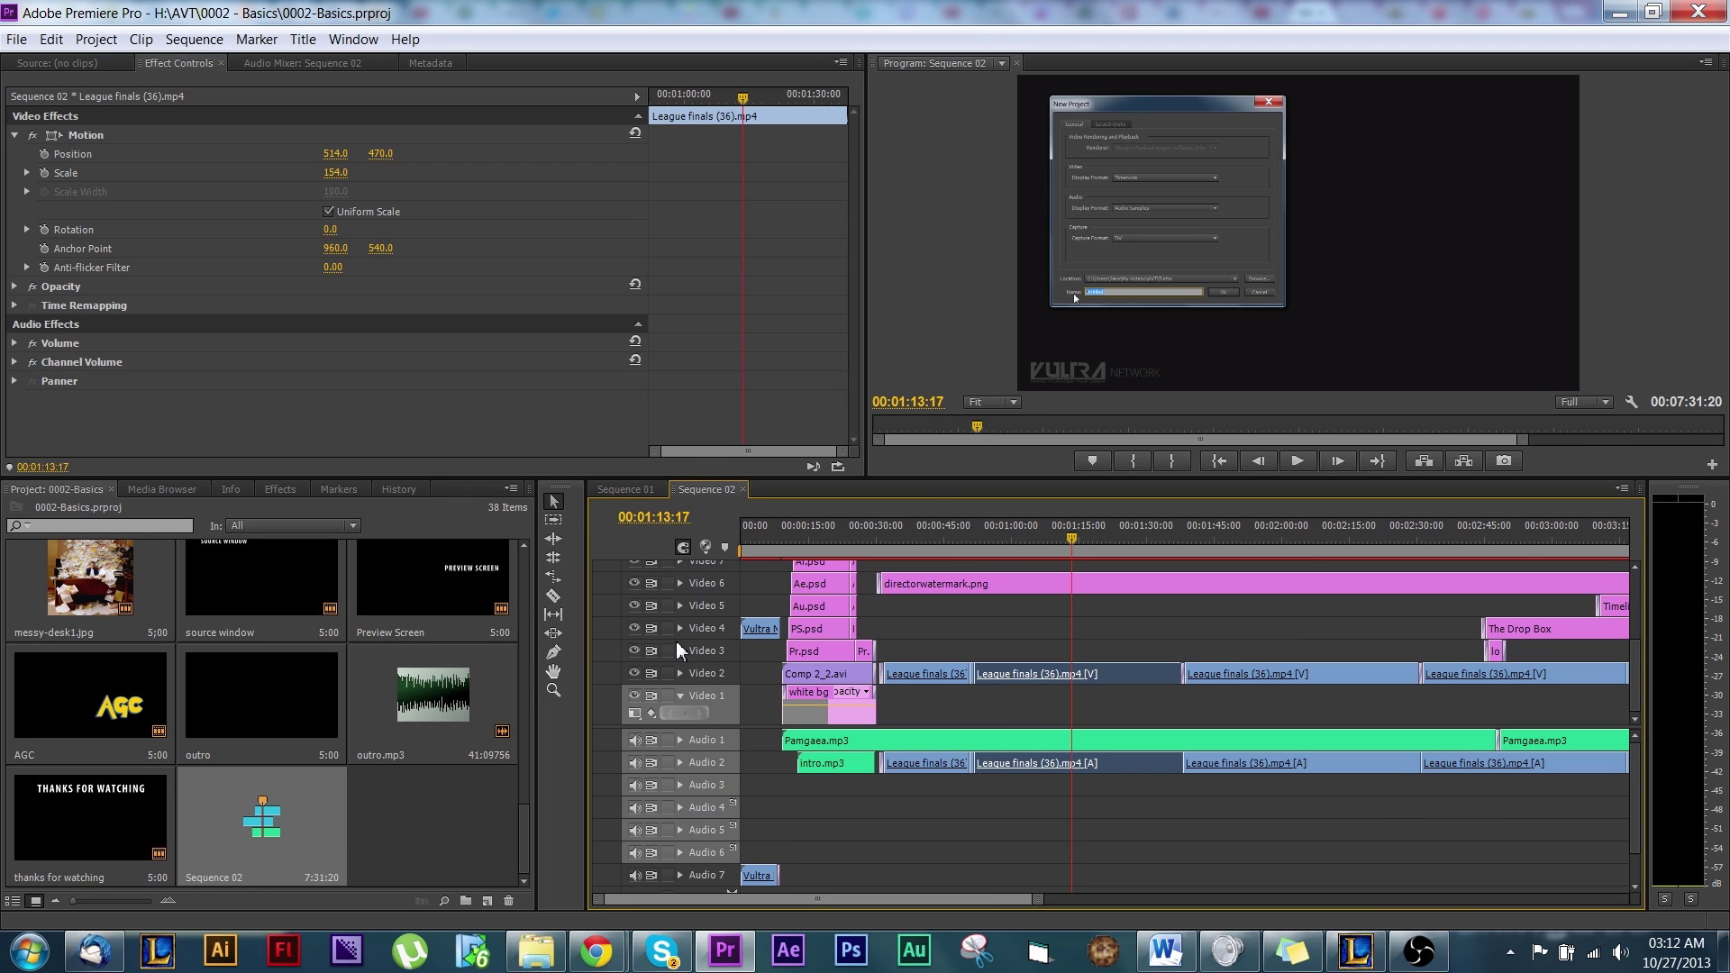
{"action": "left_click", "coordinate": [534, 959]}
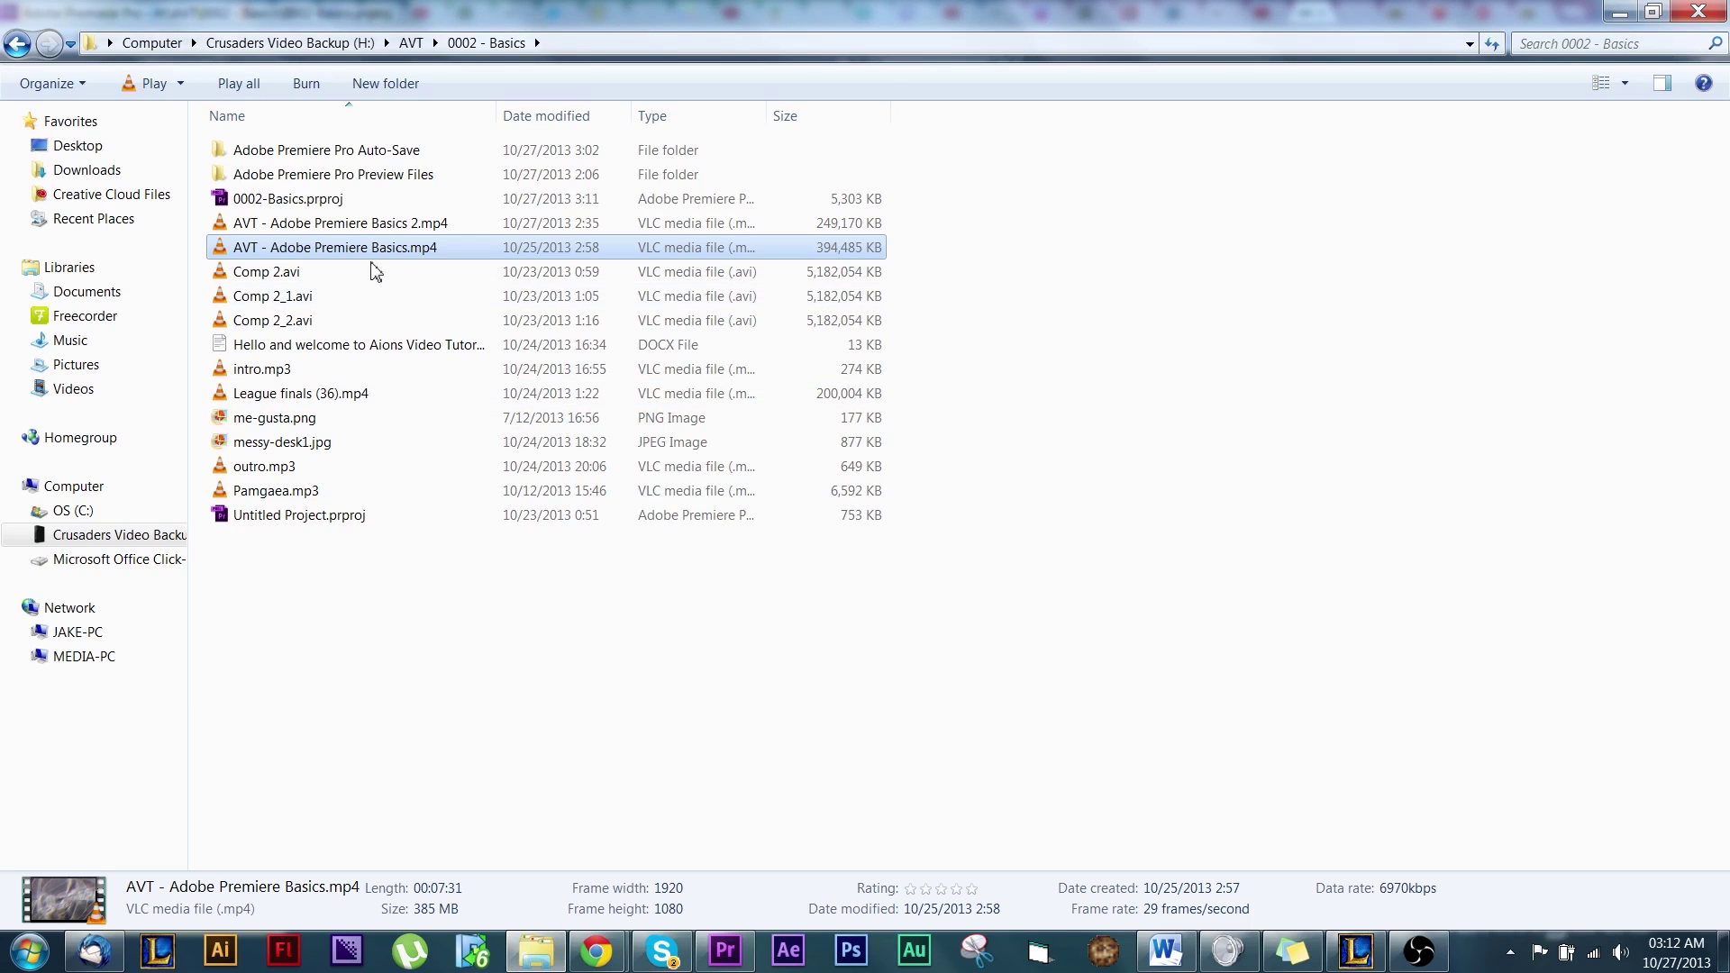
{"action": "double_click", "coordinate": [372, 257]}
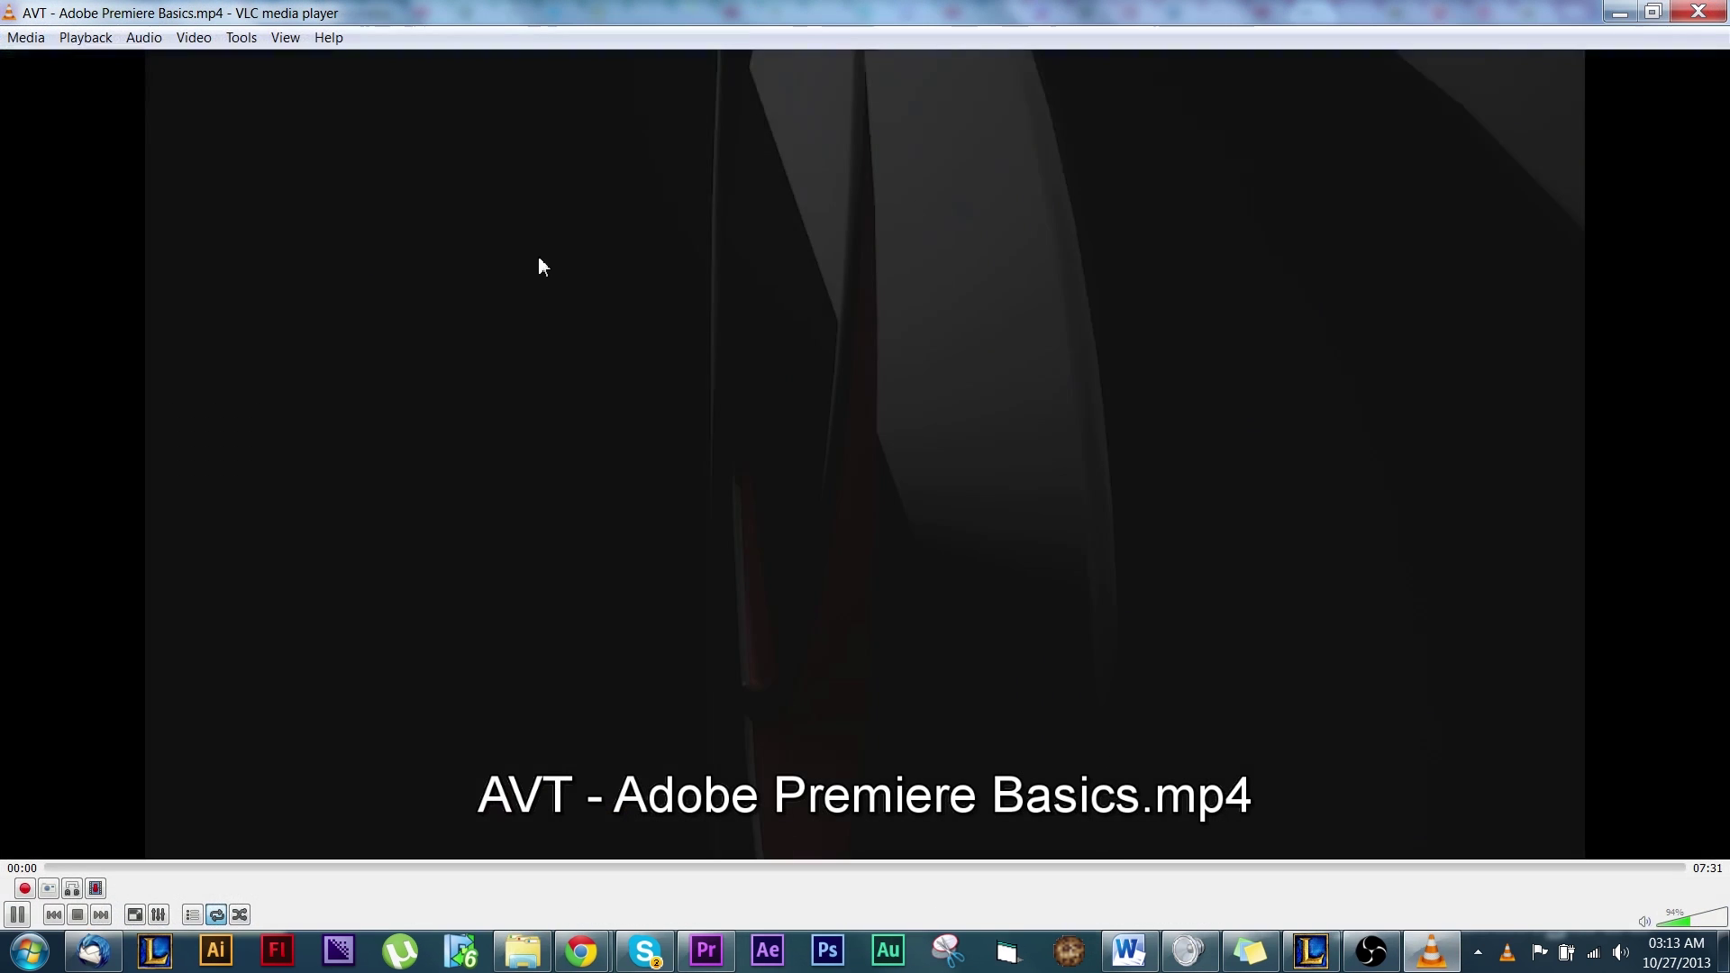
{"action": "scroll", "coordinate": [478, 777], "scroll_direction": "up", "scroll_amount": 3}
{"action": "scroll", "coordinate": [475, 765], "scroll_direction": "down", "scroll_amount": 10}
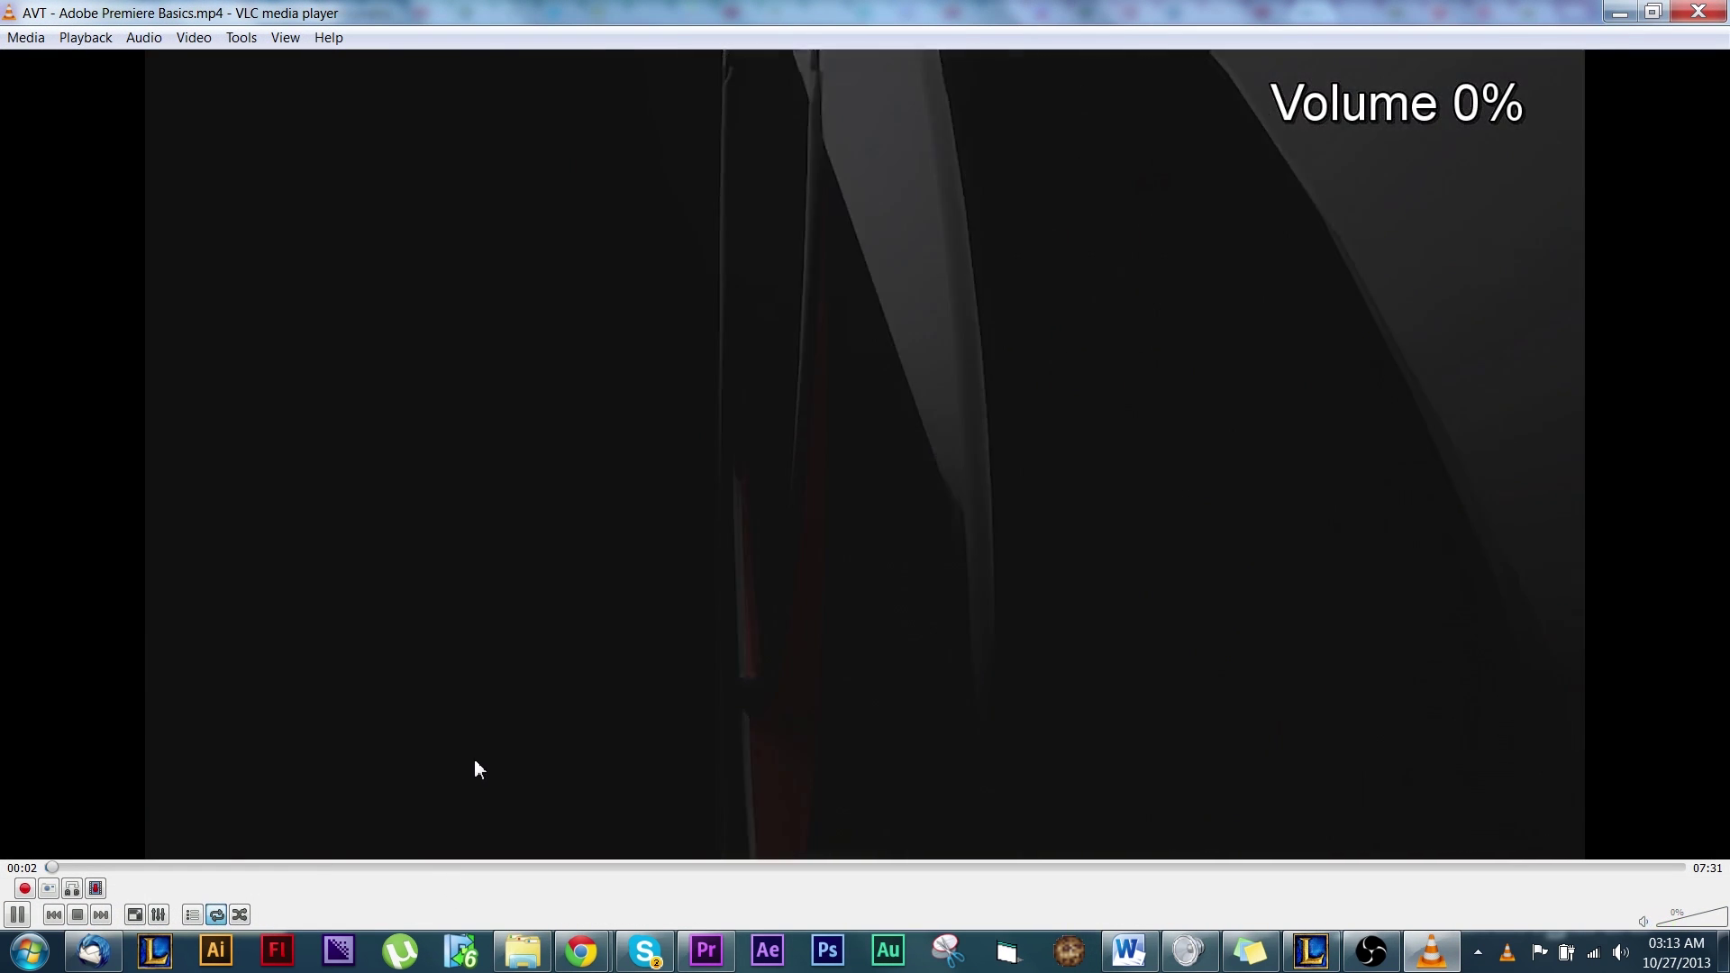
Watch the exported video full screen from about 0:56, close the player and return to Premiere Pro.
{"action": "left_click", "coordinate": [241, 867]}
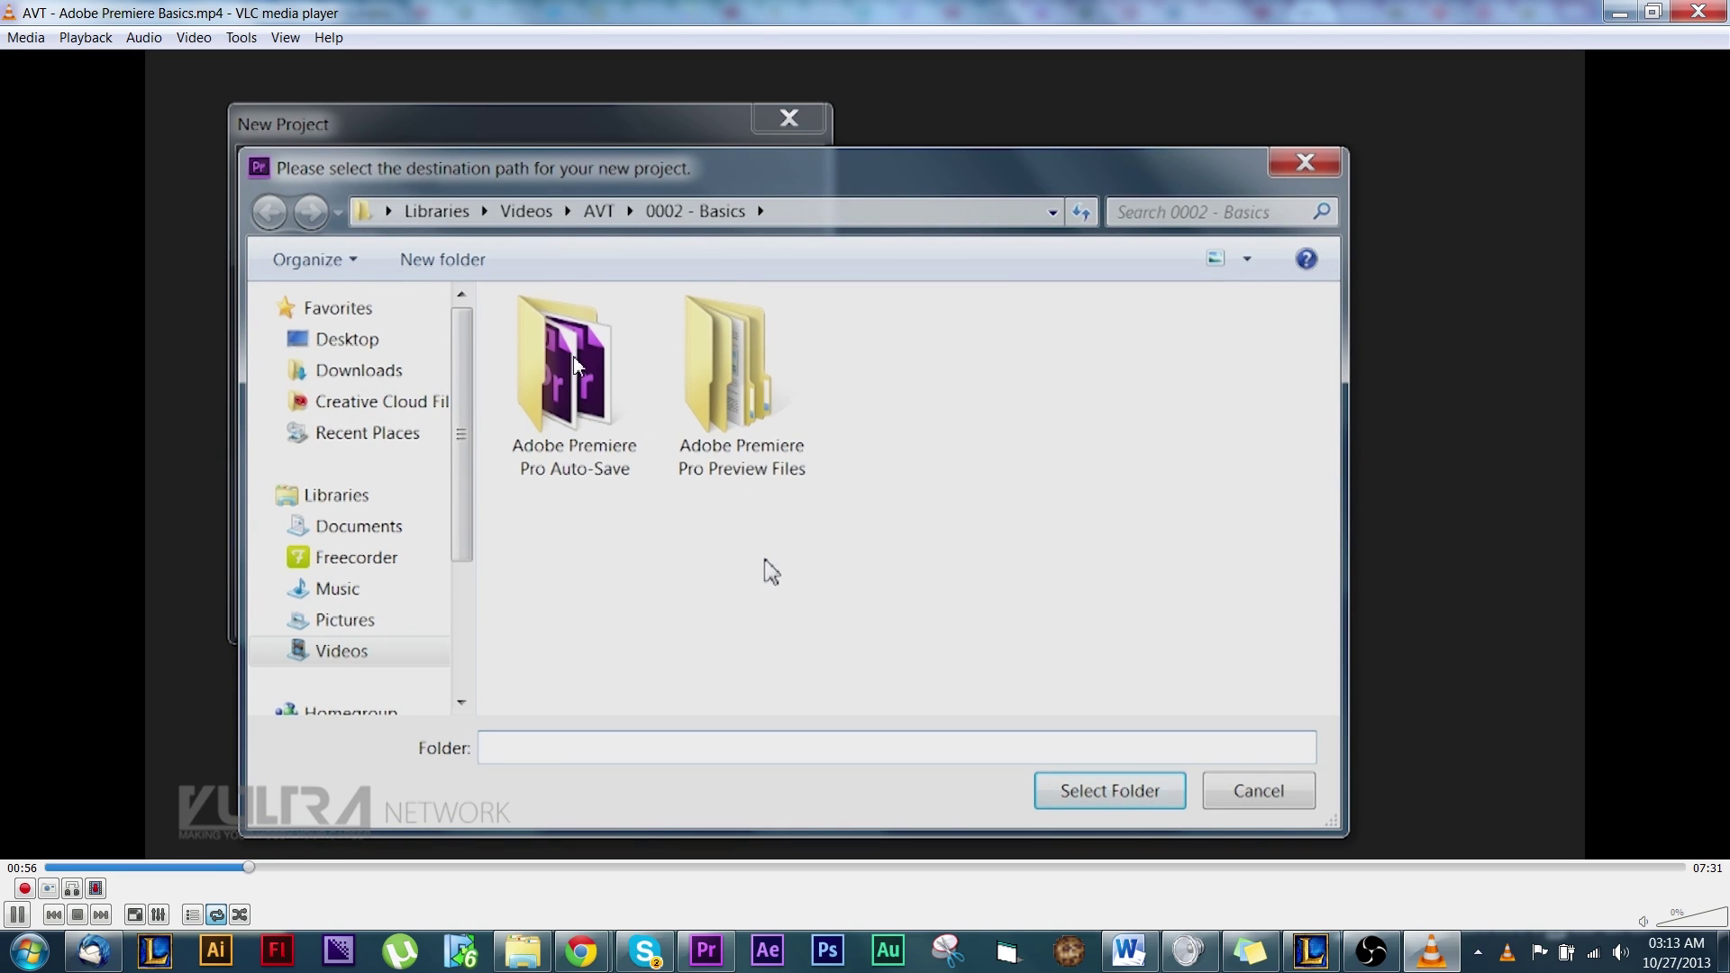
{"action": "double_click", "coordinate": [768, 572]}
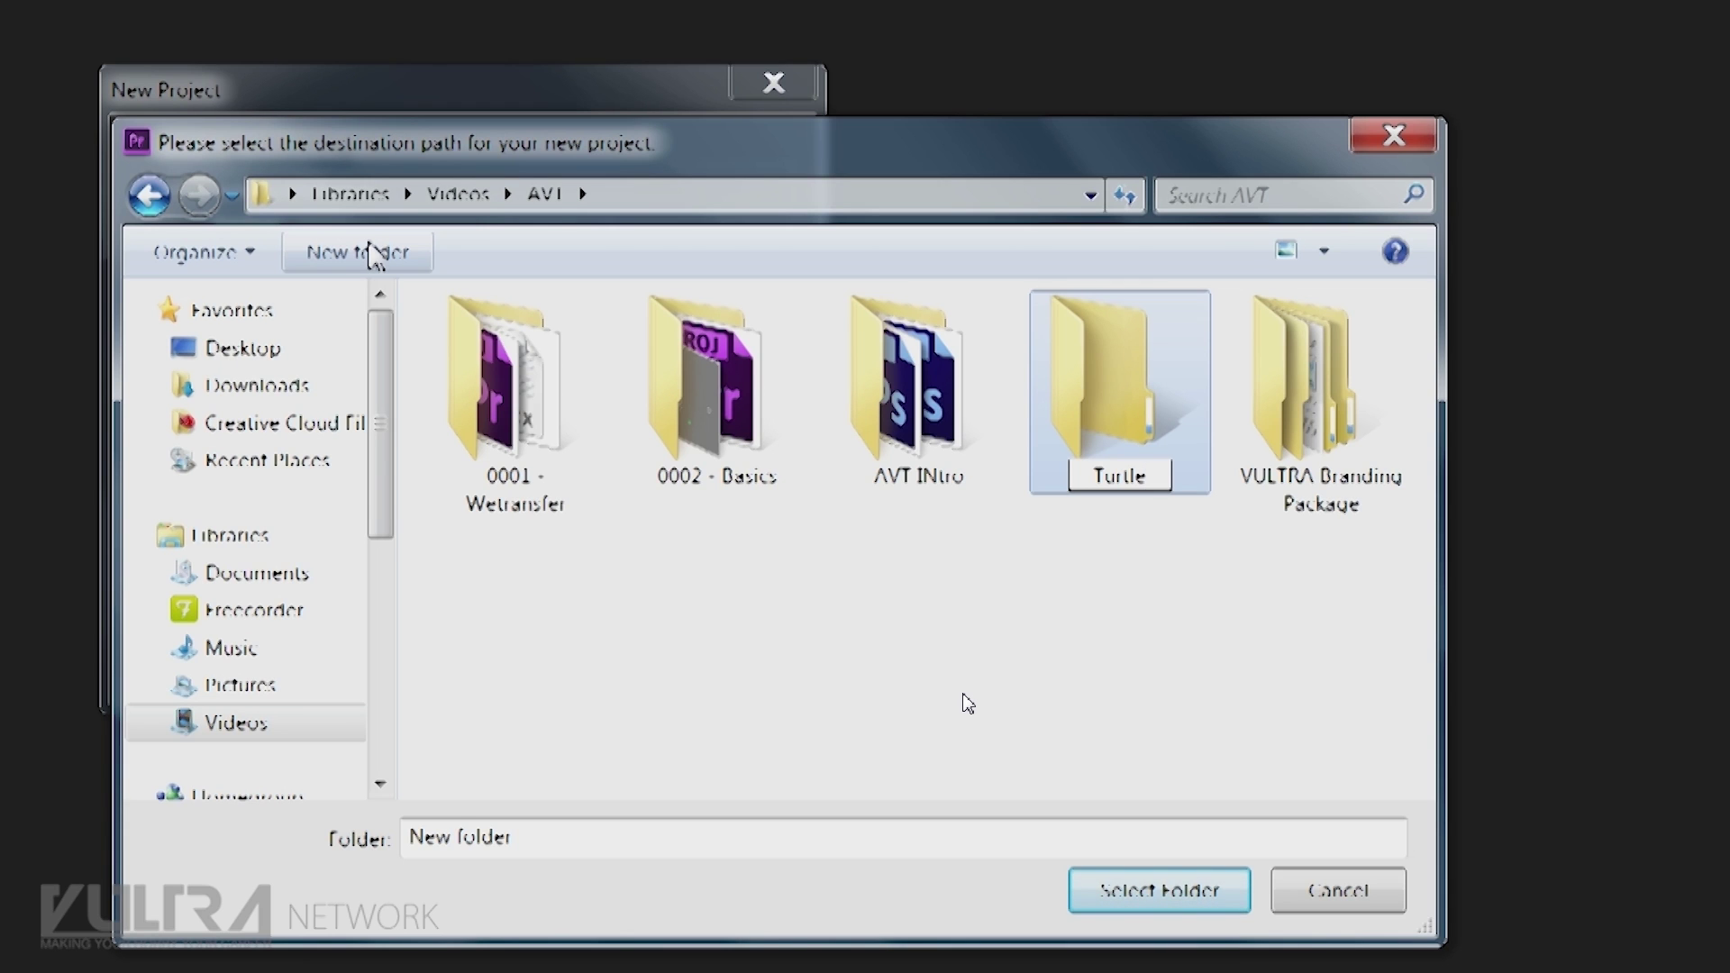
{"action": "double_click", "coordinate": [780, 502]}
{"action": "left_click", "coordinate": [1699, 9]}
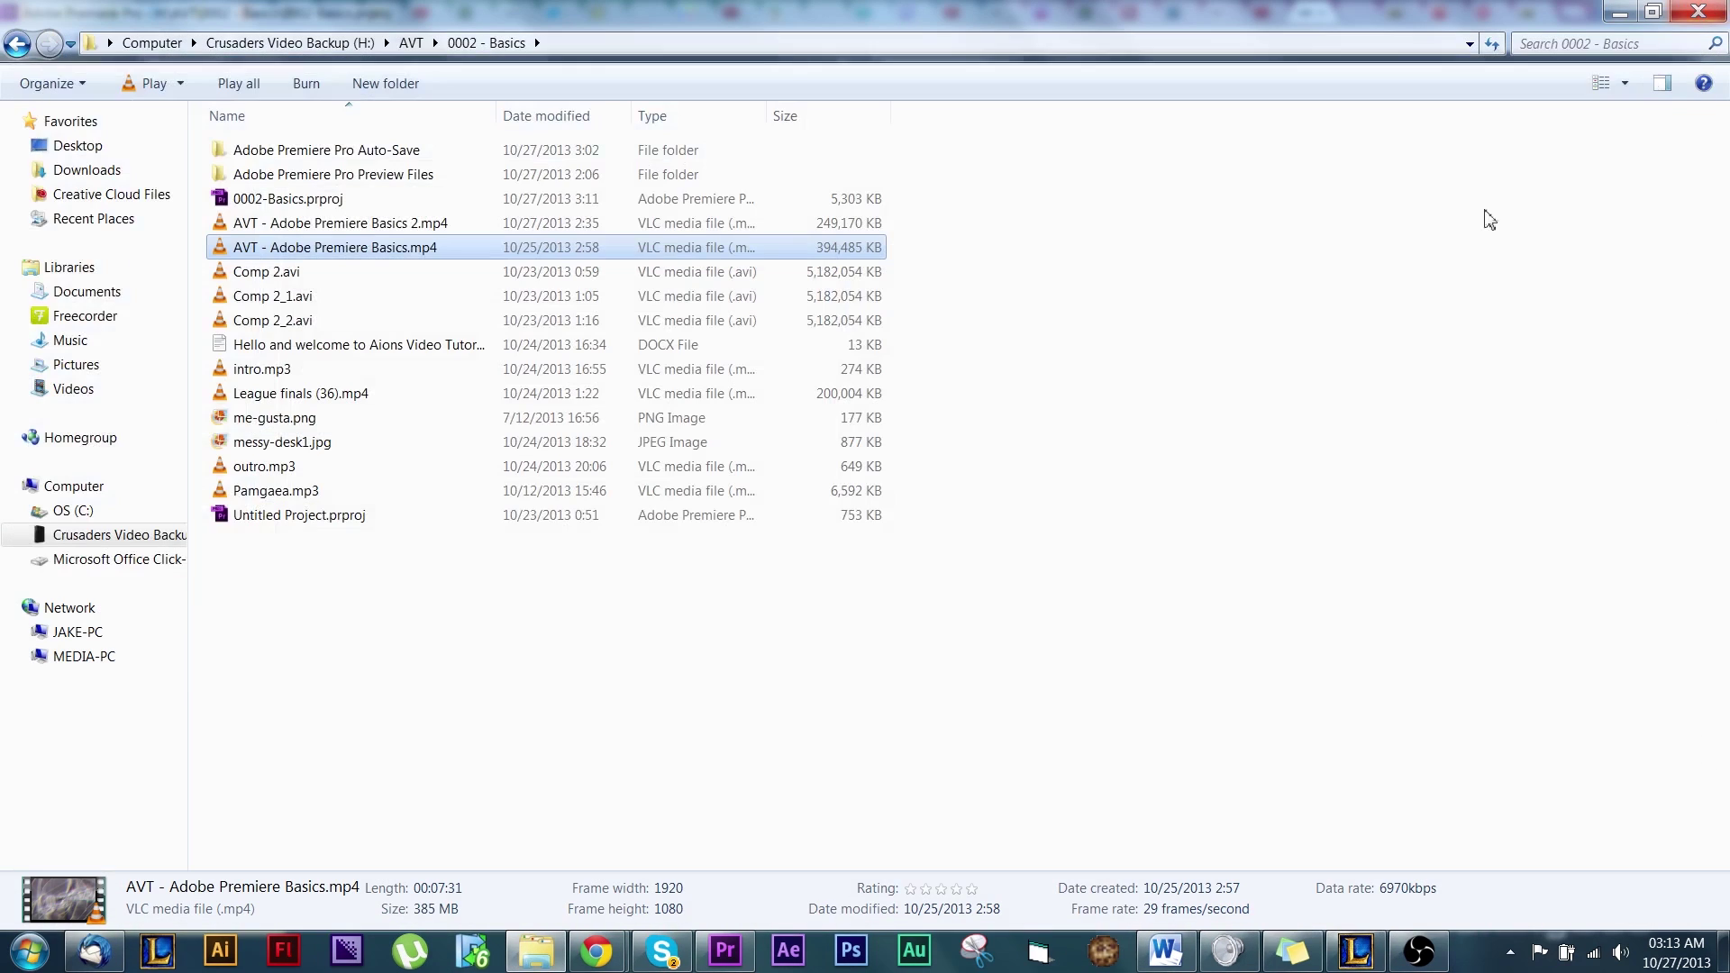
{"action": "left_click", "coordinate": [725, 951]}
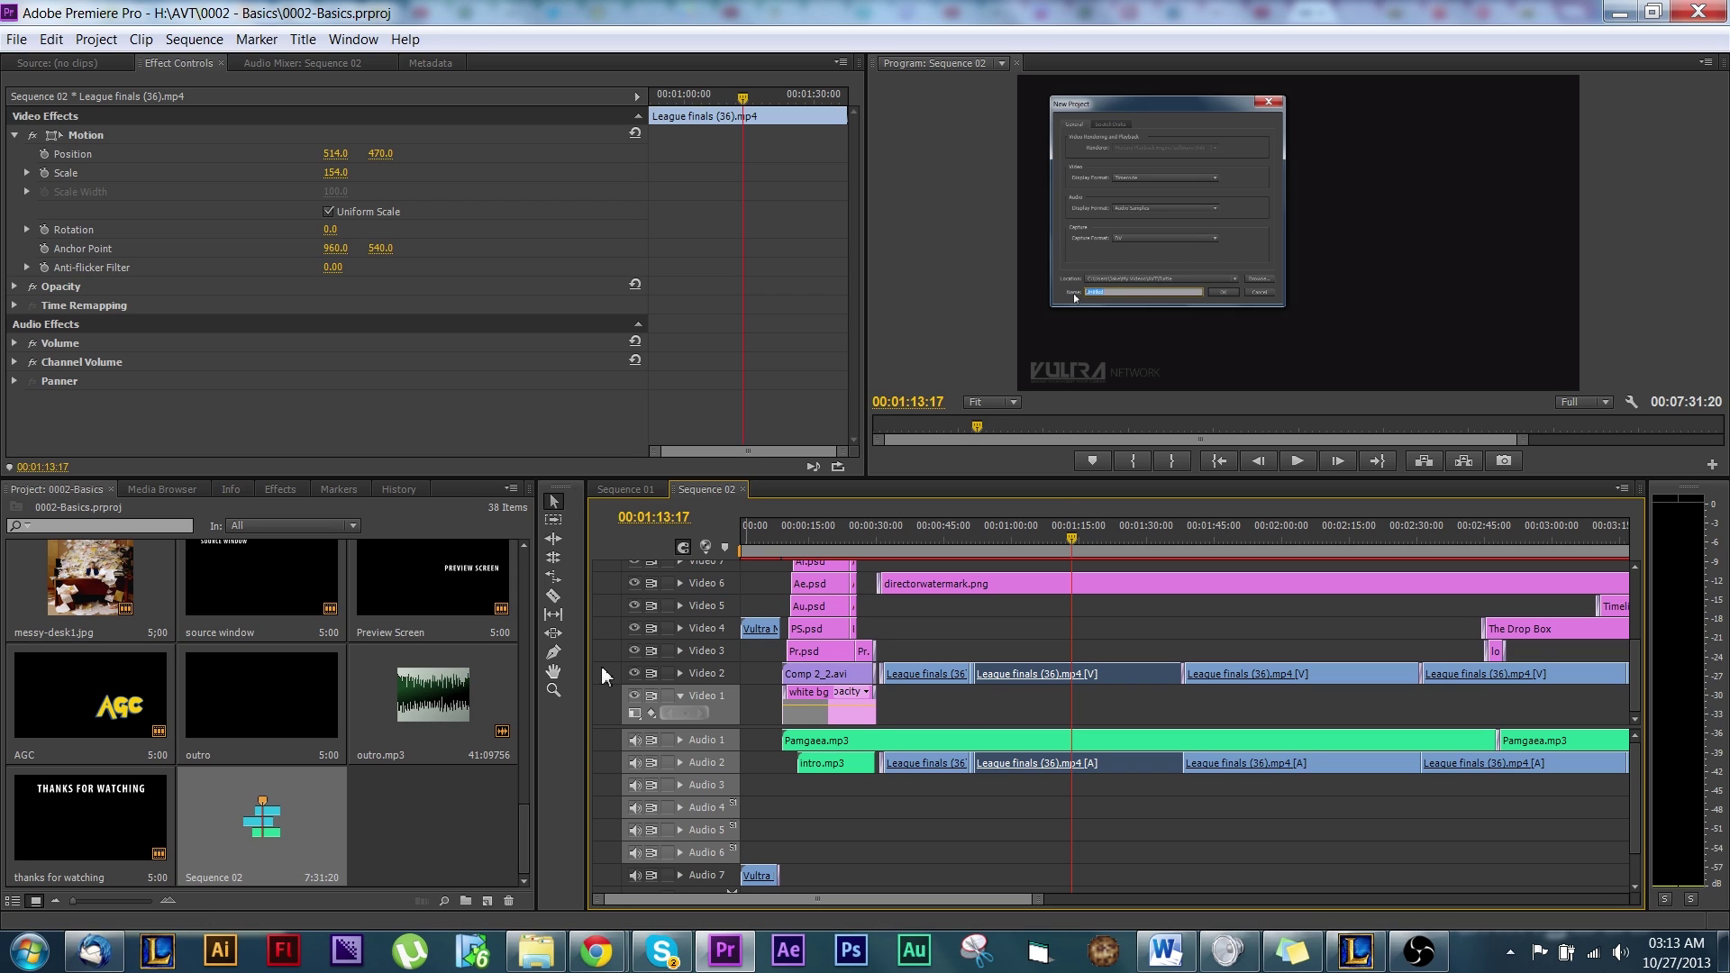
Create a new sequence in the project, accepting the offered sequence settings.
{"action": "left_click", "coordinate": [624, 489]}
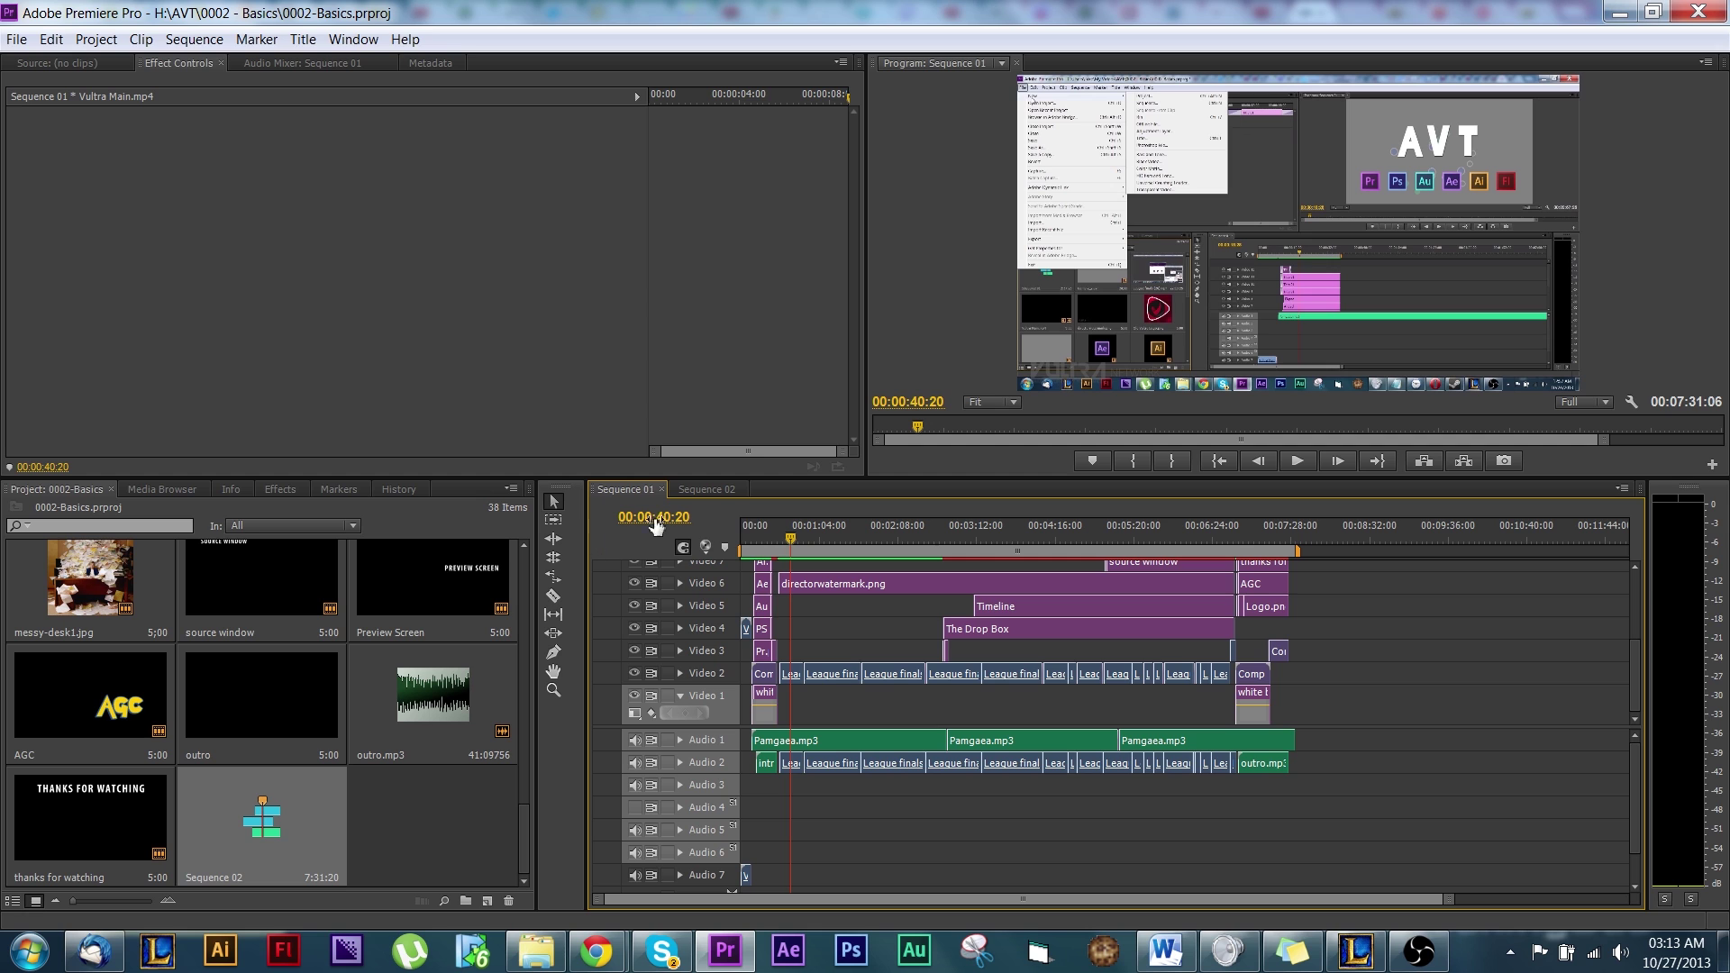
{"action": "left_click", "coordinate": [17, 42]}
{"action": "mouse_move", "coordinate": [54, 65]}
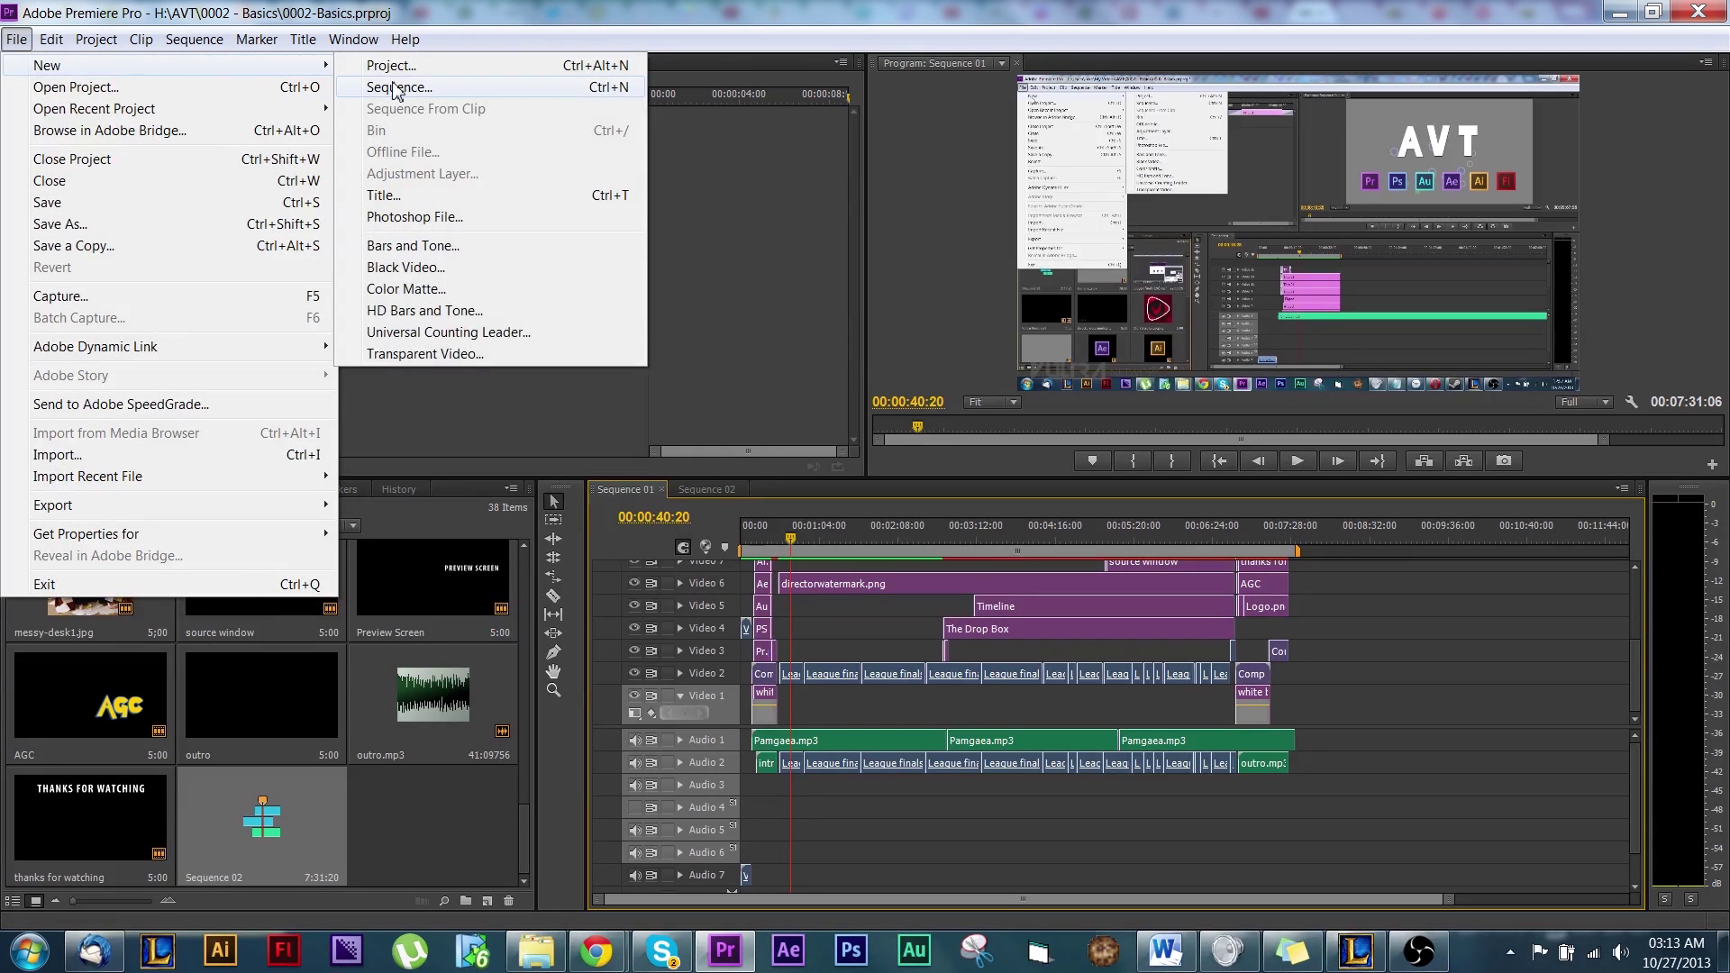
{"action": "left_click", "coordinate": [487, 87]}
{"action": "left_click", "coordinate": [1014, 765]}
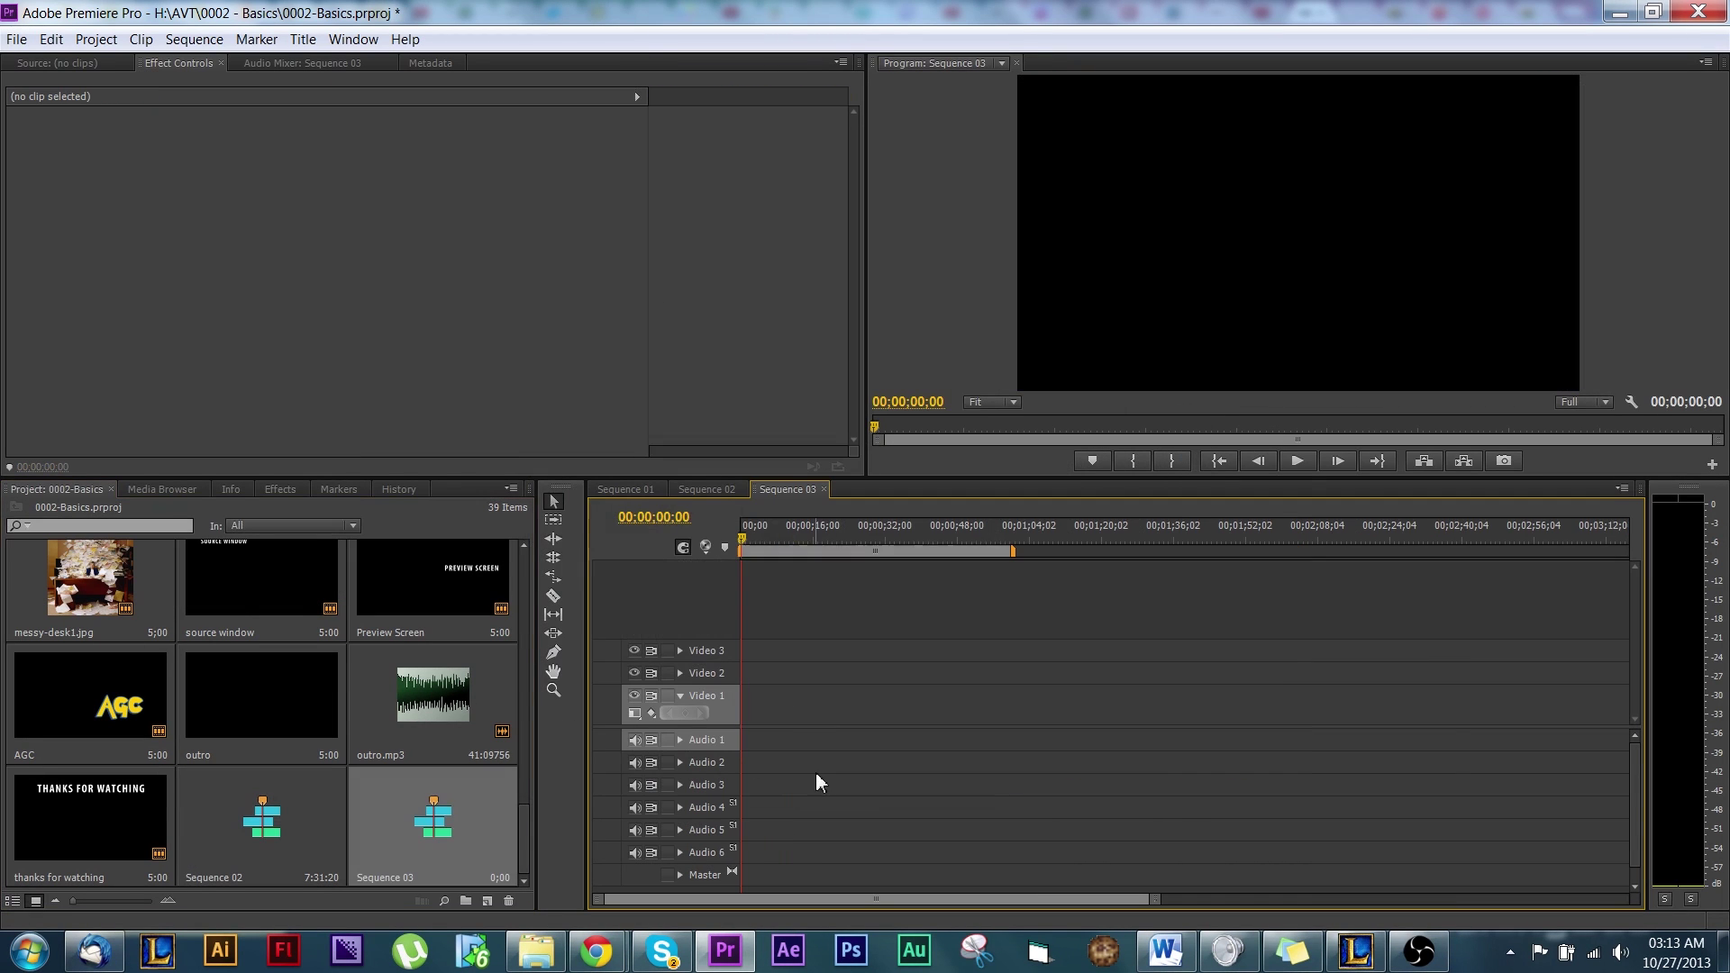
Place League finals (36).mp4 at the start of Video 1 in the new sequence and change the sequence settings to match the clip.
{"action": "scroll", "coordinate": [387, 728], "scroll_direction": "up", "scroll_amount": 10}
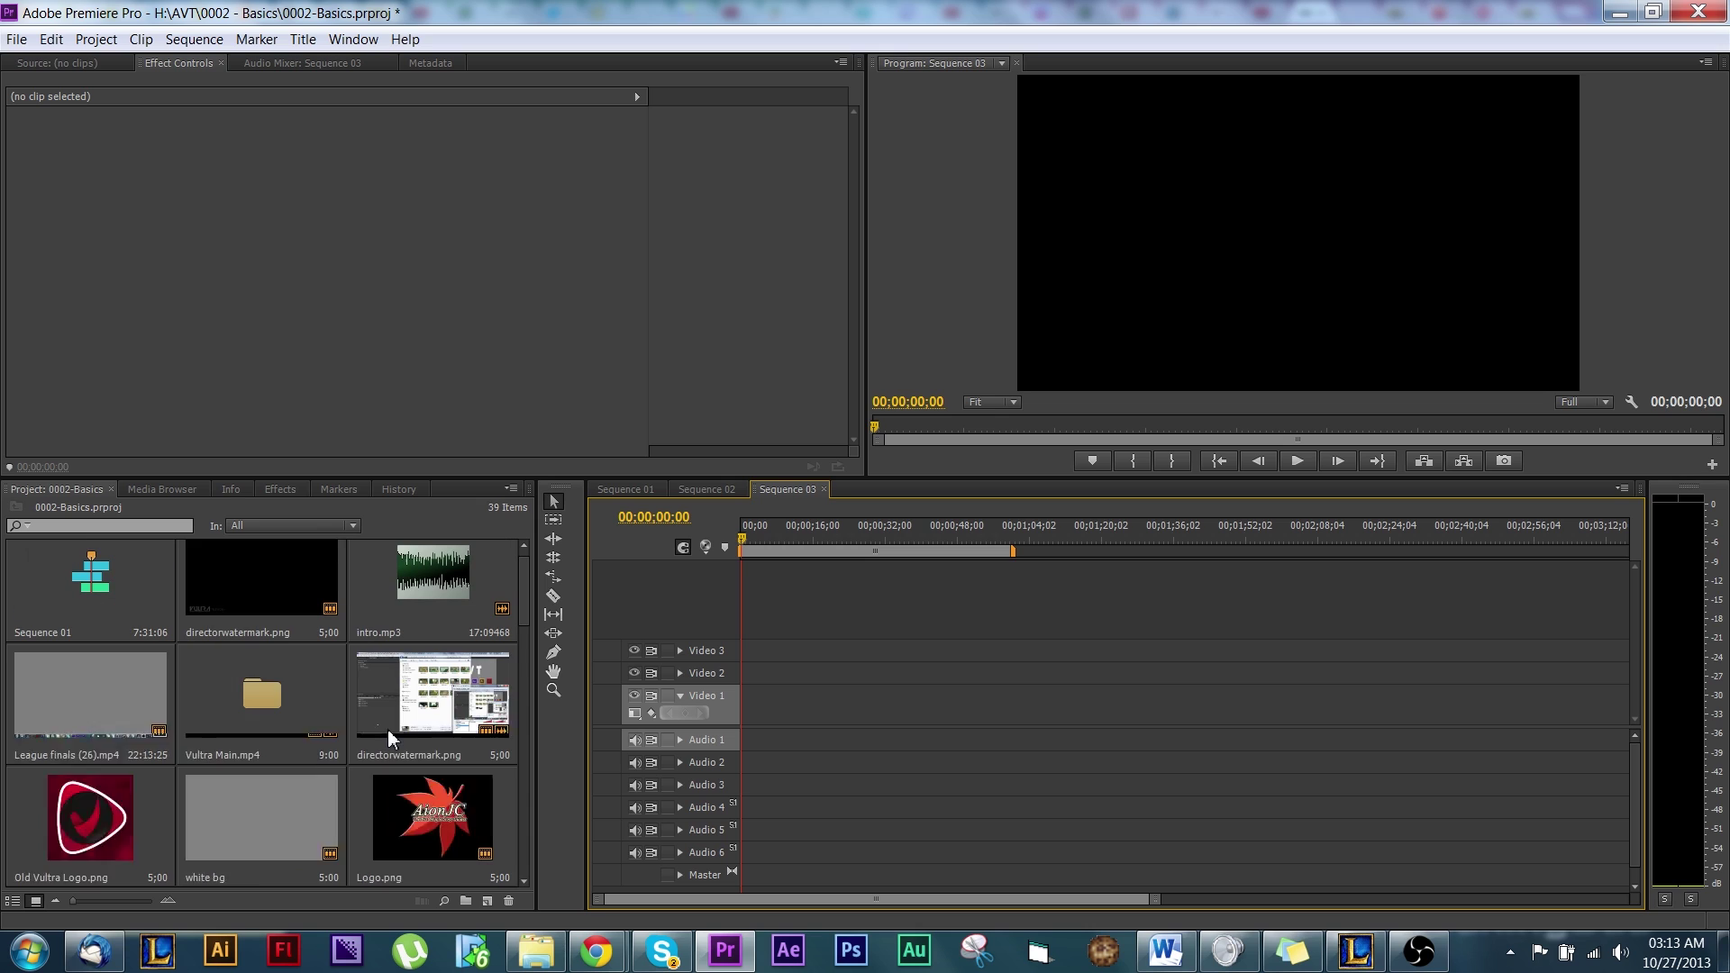
{"action": "left_click_drag", "start_coordinate": [460, 723], "coordinate": [747, 703]}
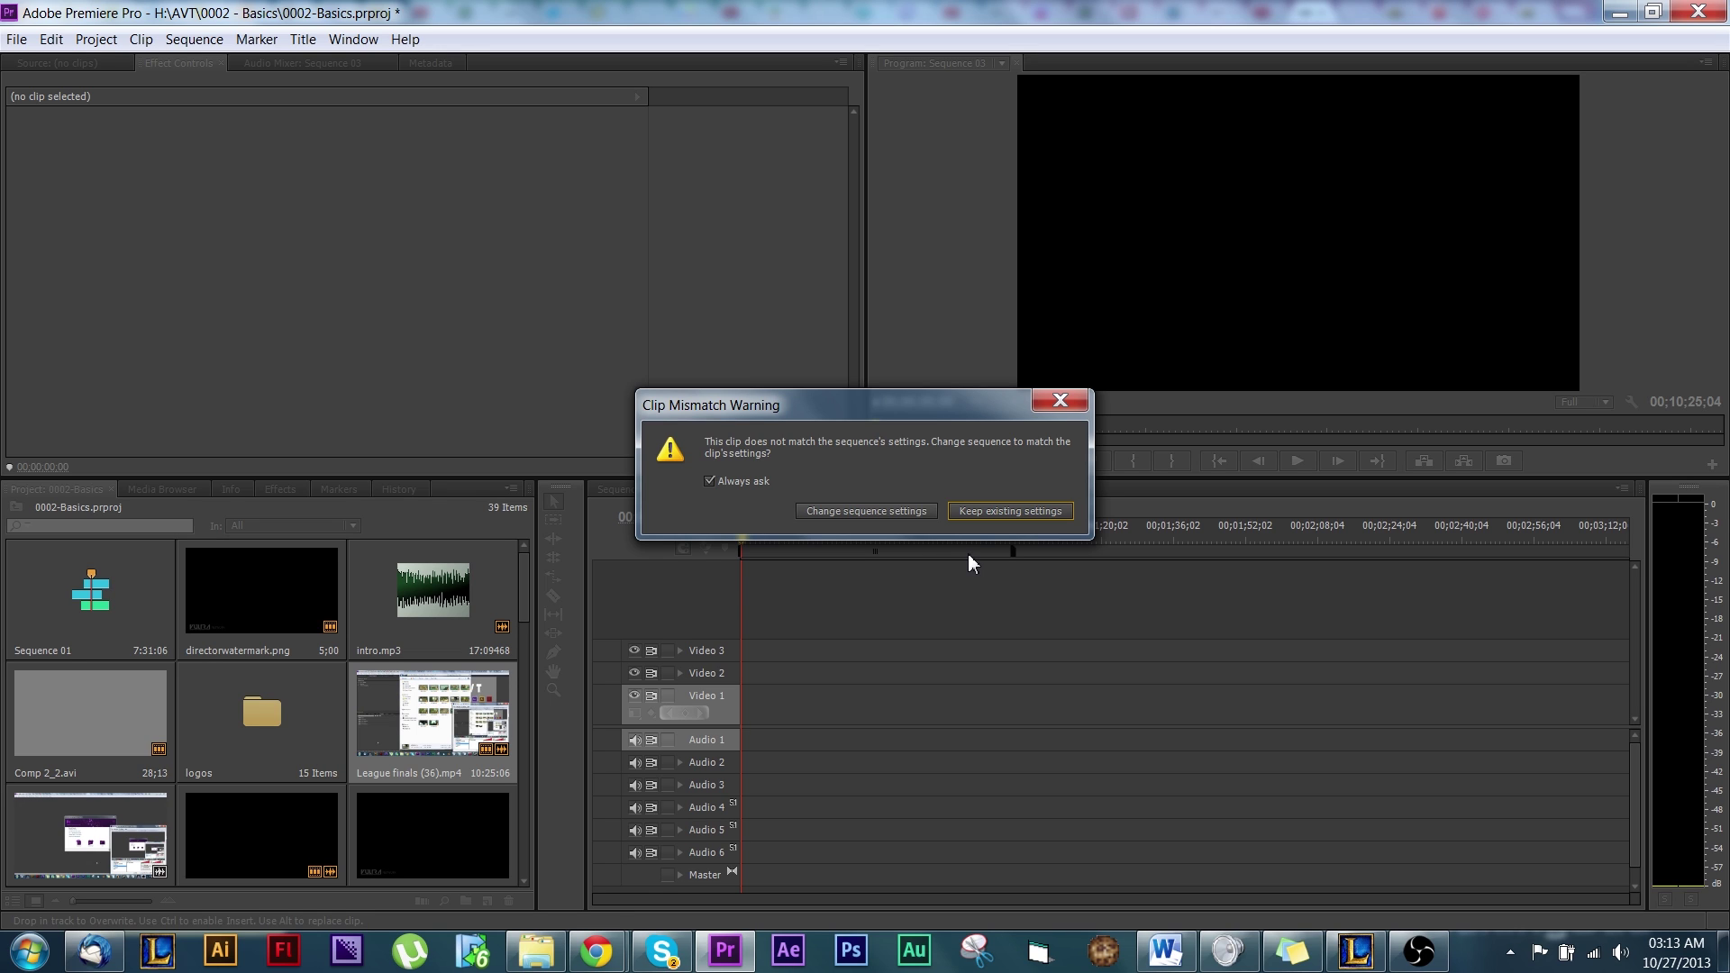
{"action": "left_click", "coordinate": [892, 512]}
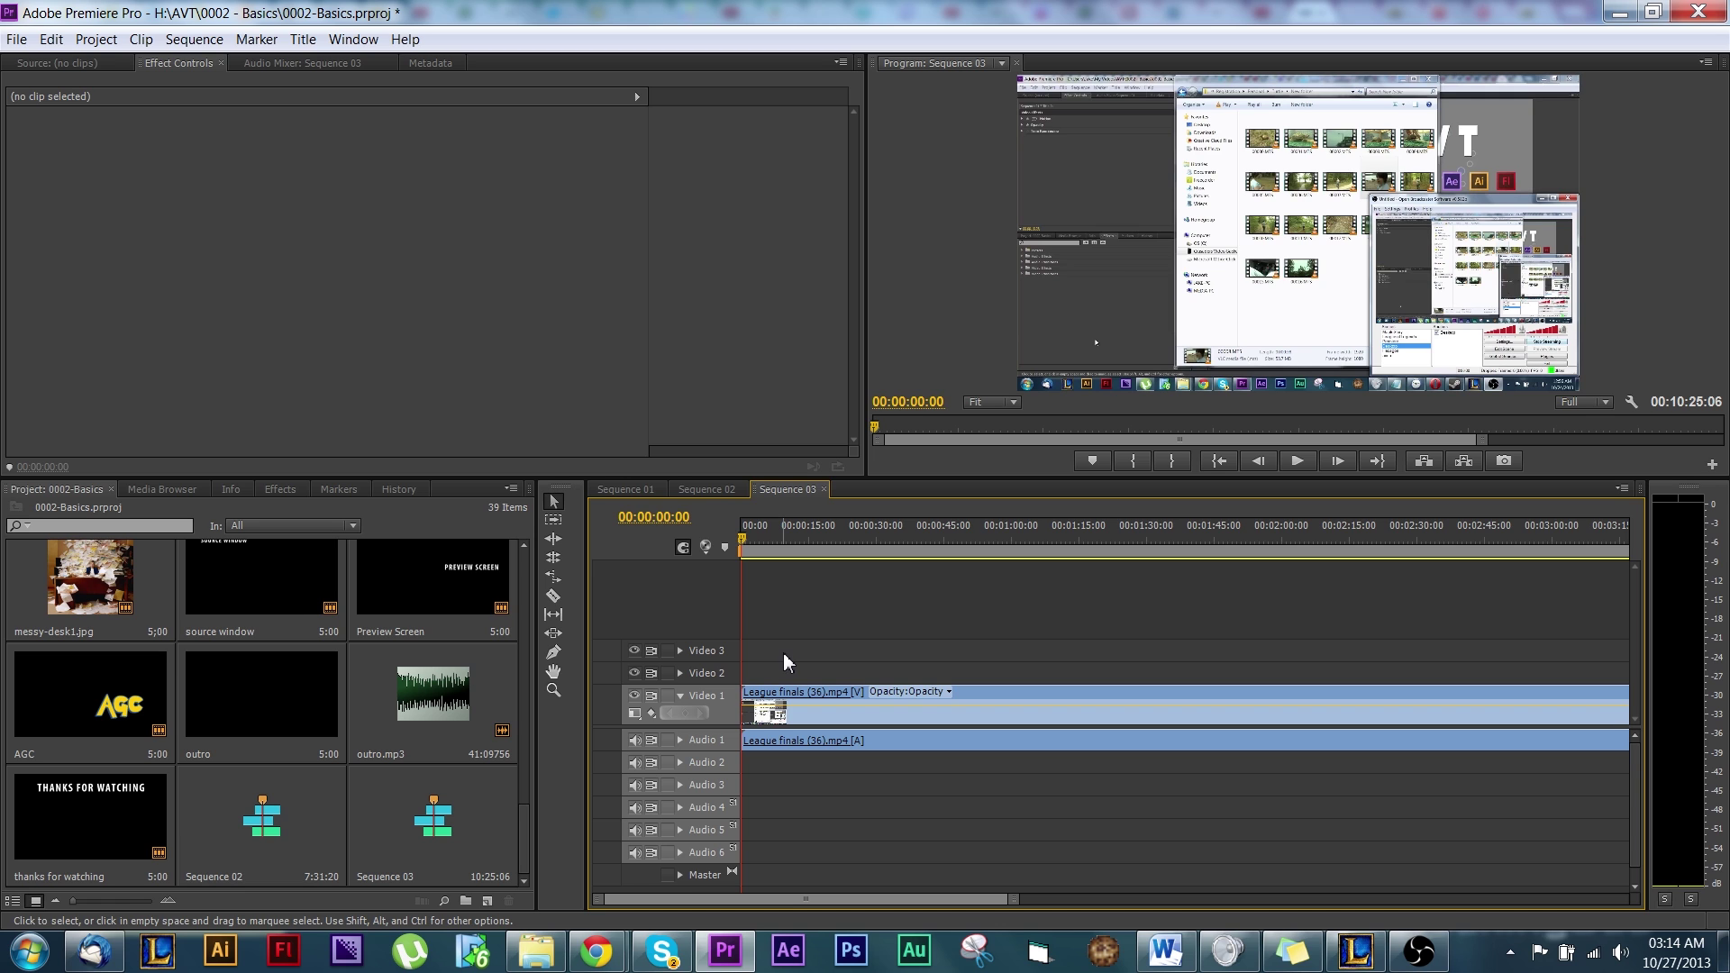
Examine the stacked video tracks of Sequence 01 and Sequence 02 up to Video 12.
{"action": "left_click", "coordinate": [621, 489]}
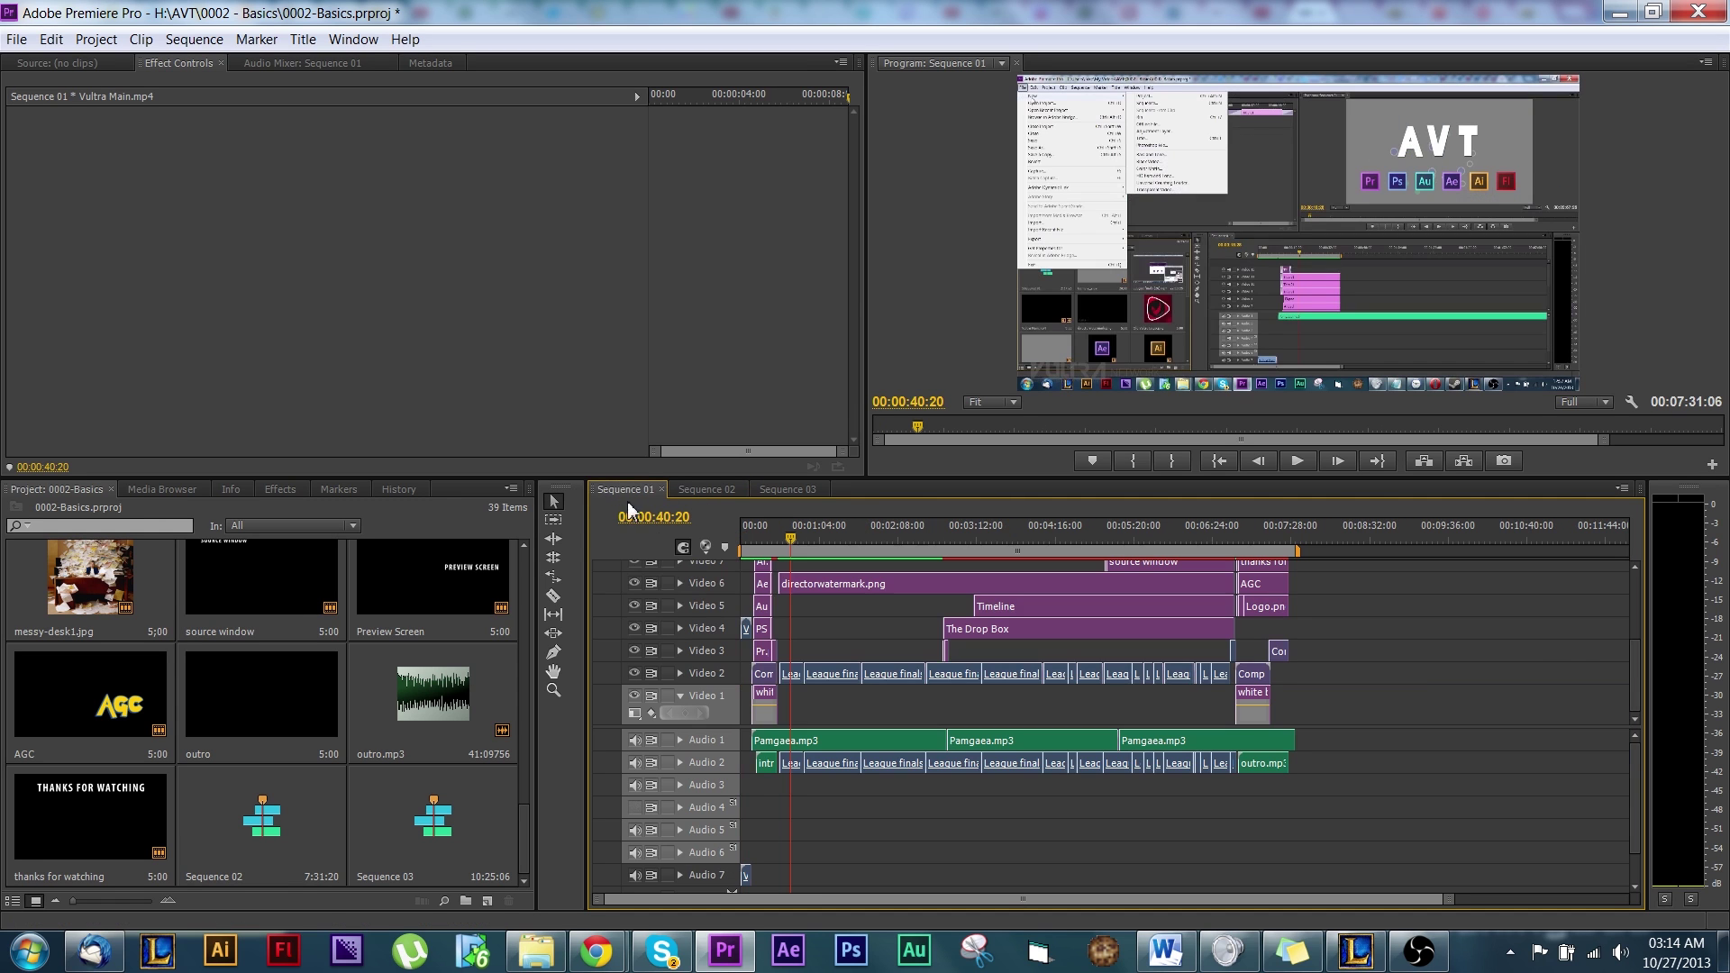
{"action": "left_click", "coordinate": [1384, 796]}
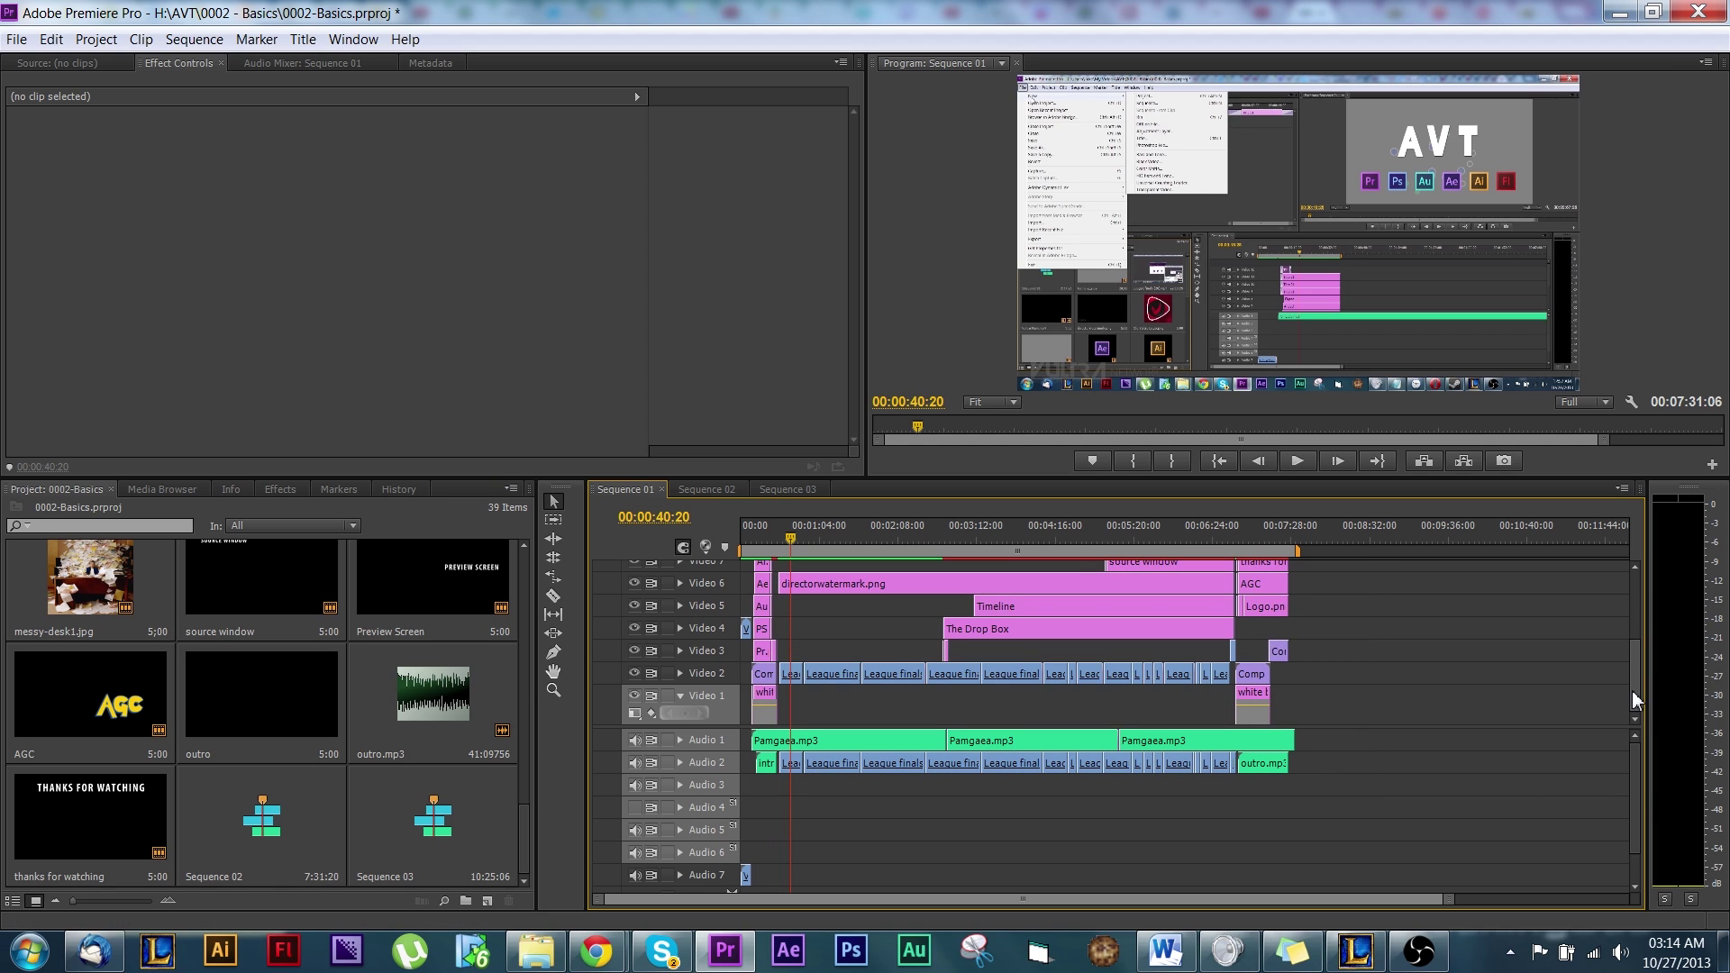
{"action": "left_click_drag", "start_coordinate": [1638, 697], "coordinate": [1619, 634]}
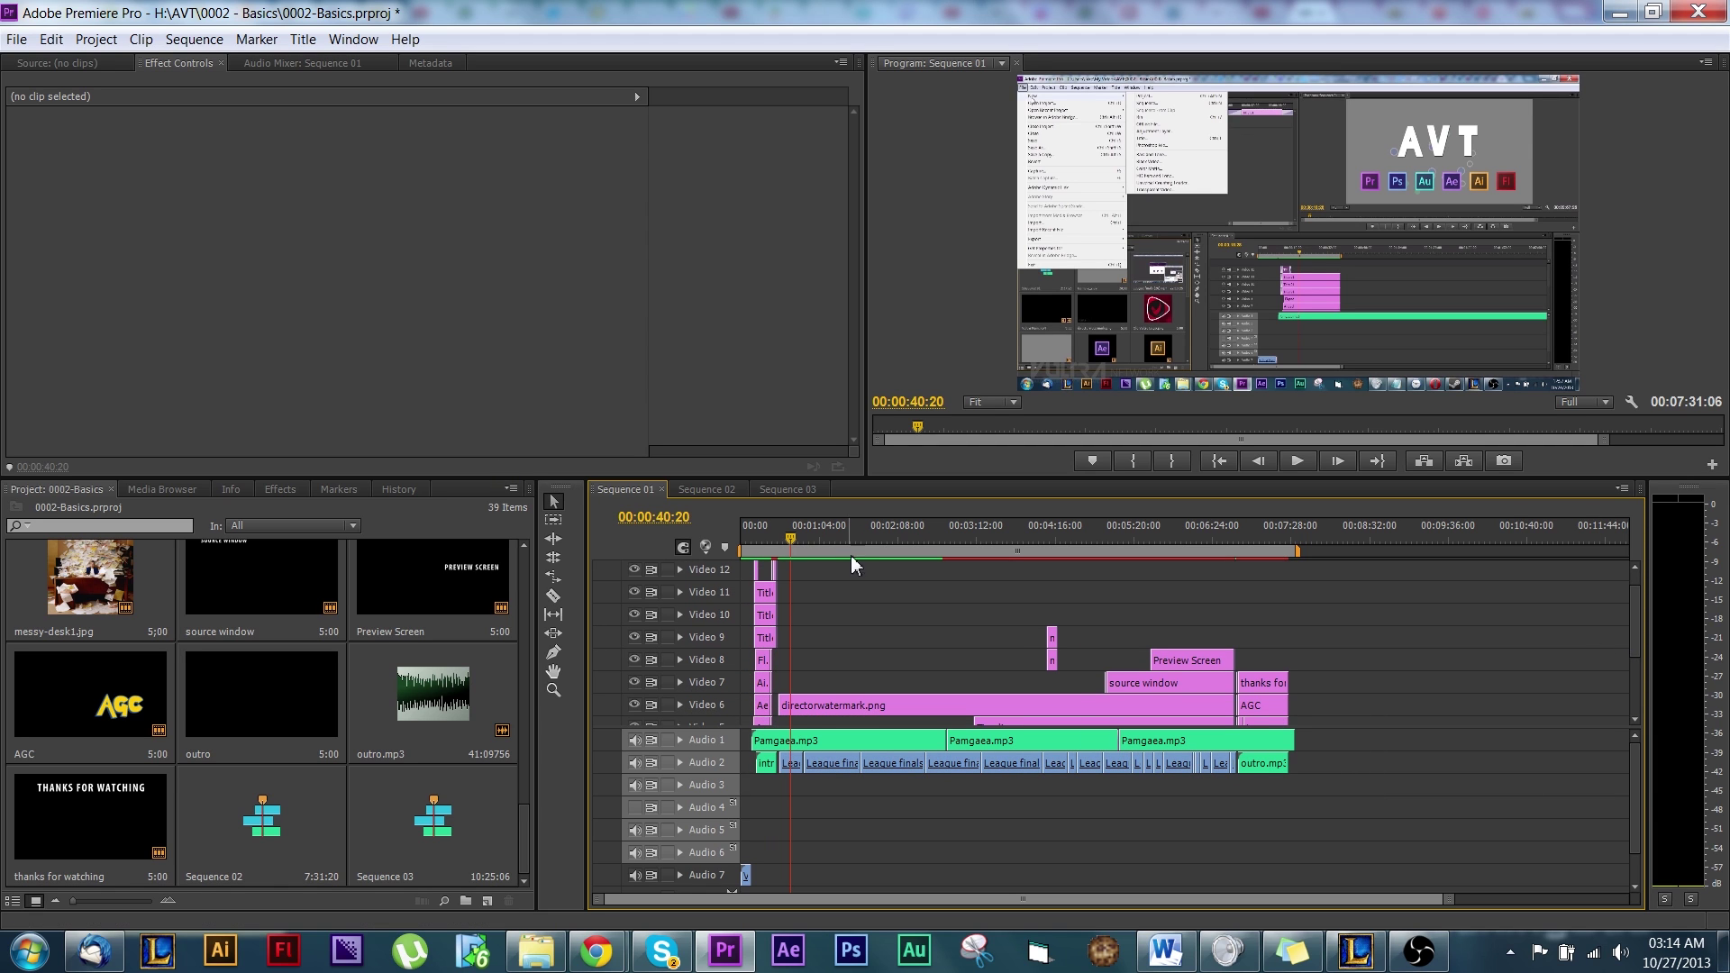
{"action": "left_click", "coordinate": [711, 491]}
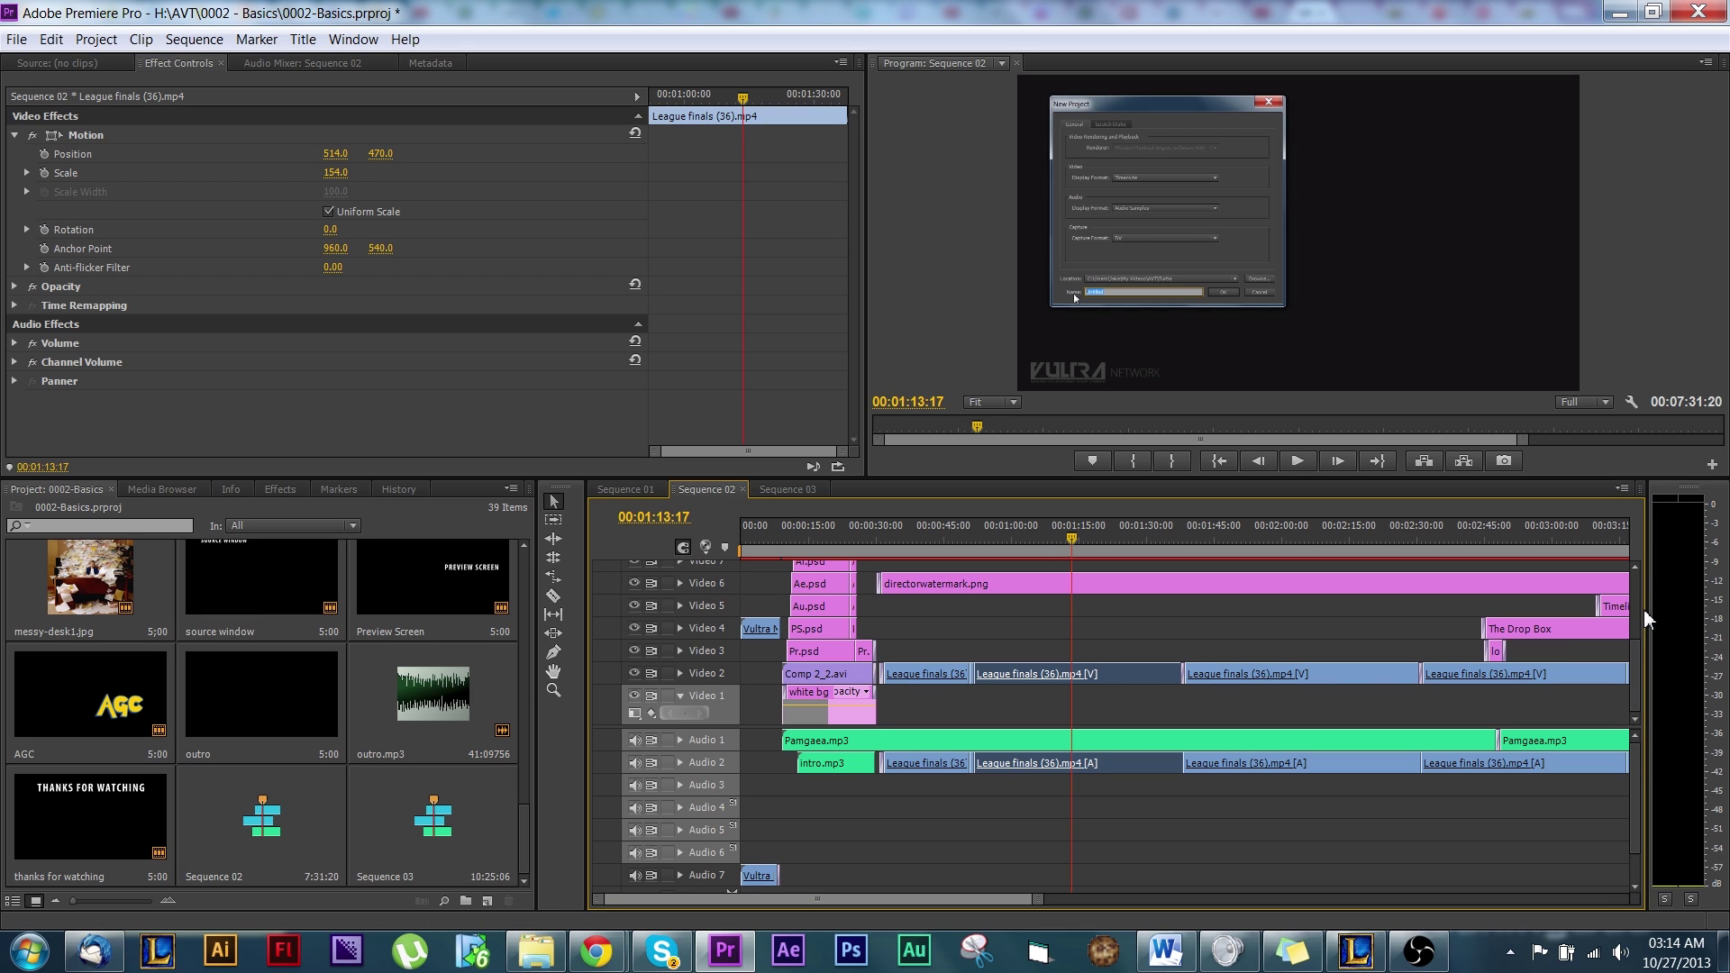
{"action": "left_click_drag", "start_coordinate": [1634, 668], "coordinate": [1636, 596]}
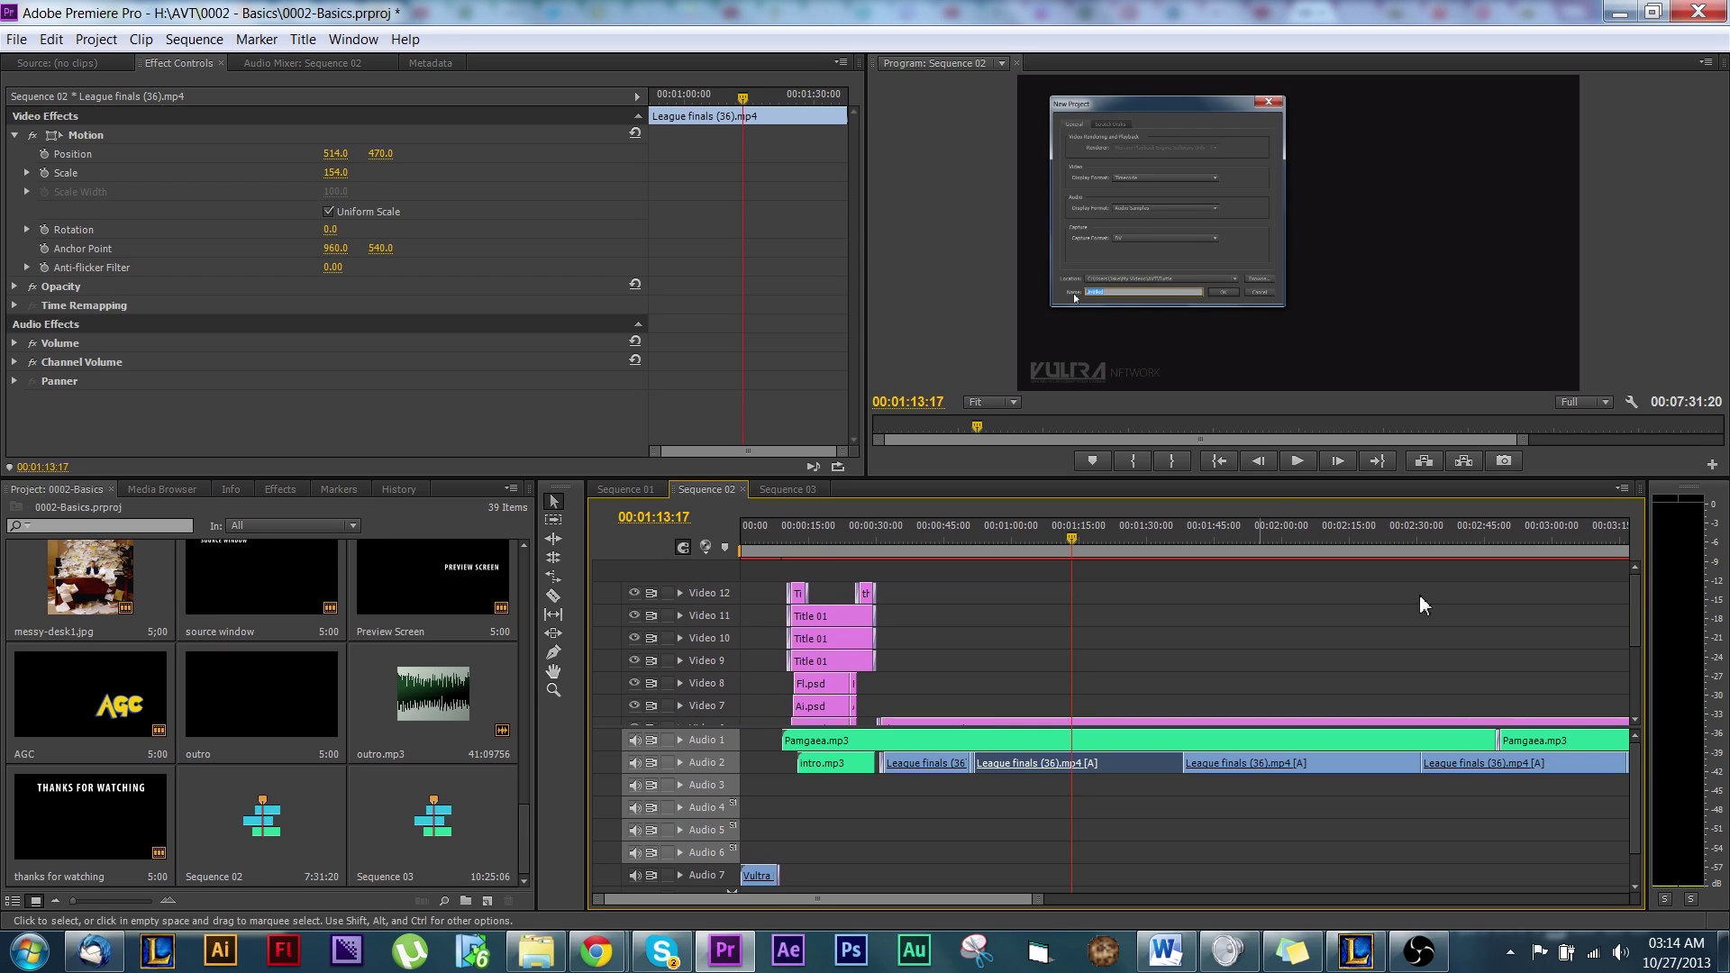
{"action": "left_click", "coordinate": [1613, 625]}
{"action": "scroll", "coordinate": [1613, 624], "scroll_direction": "down", "scroll_amount": 2}
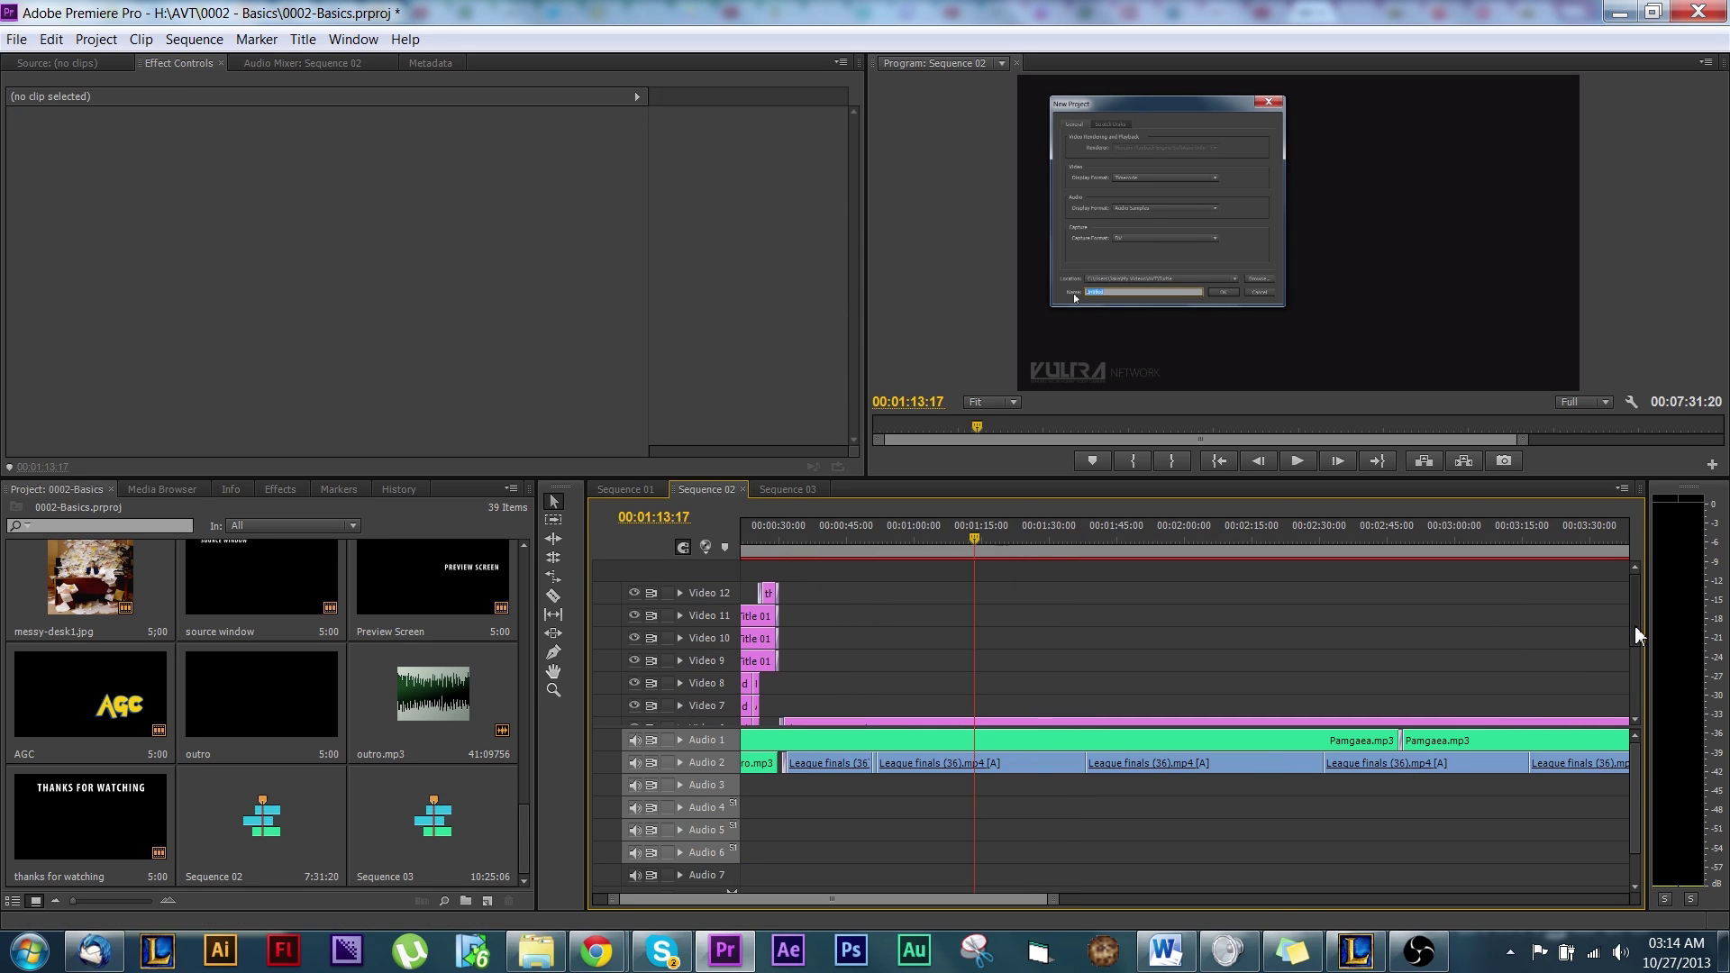
{"action": "scroll", "coordinate": [1635, 625], "scroll_direction": "down", "scroll_amount": 3}
Compare the clip layouts of Sequence 01, Sequence 02 and Sequence 03, ending on Sequence 02.
{"action": "left_click", "coordinate": [625, 489]}
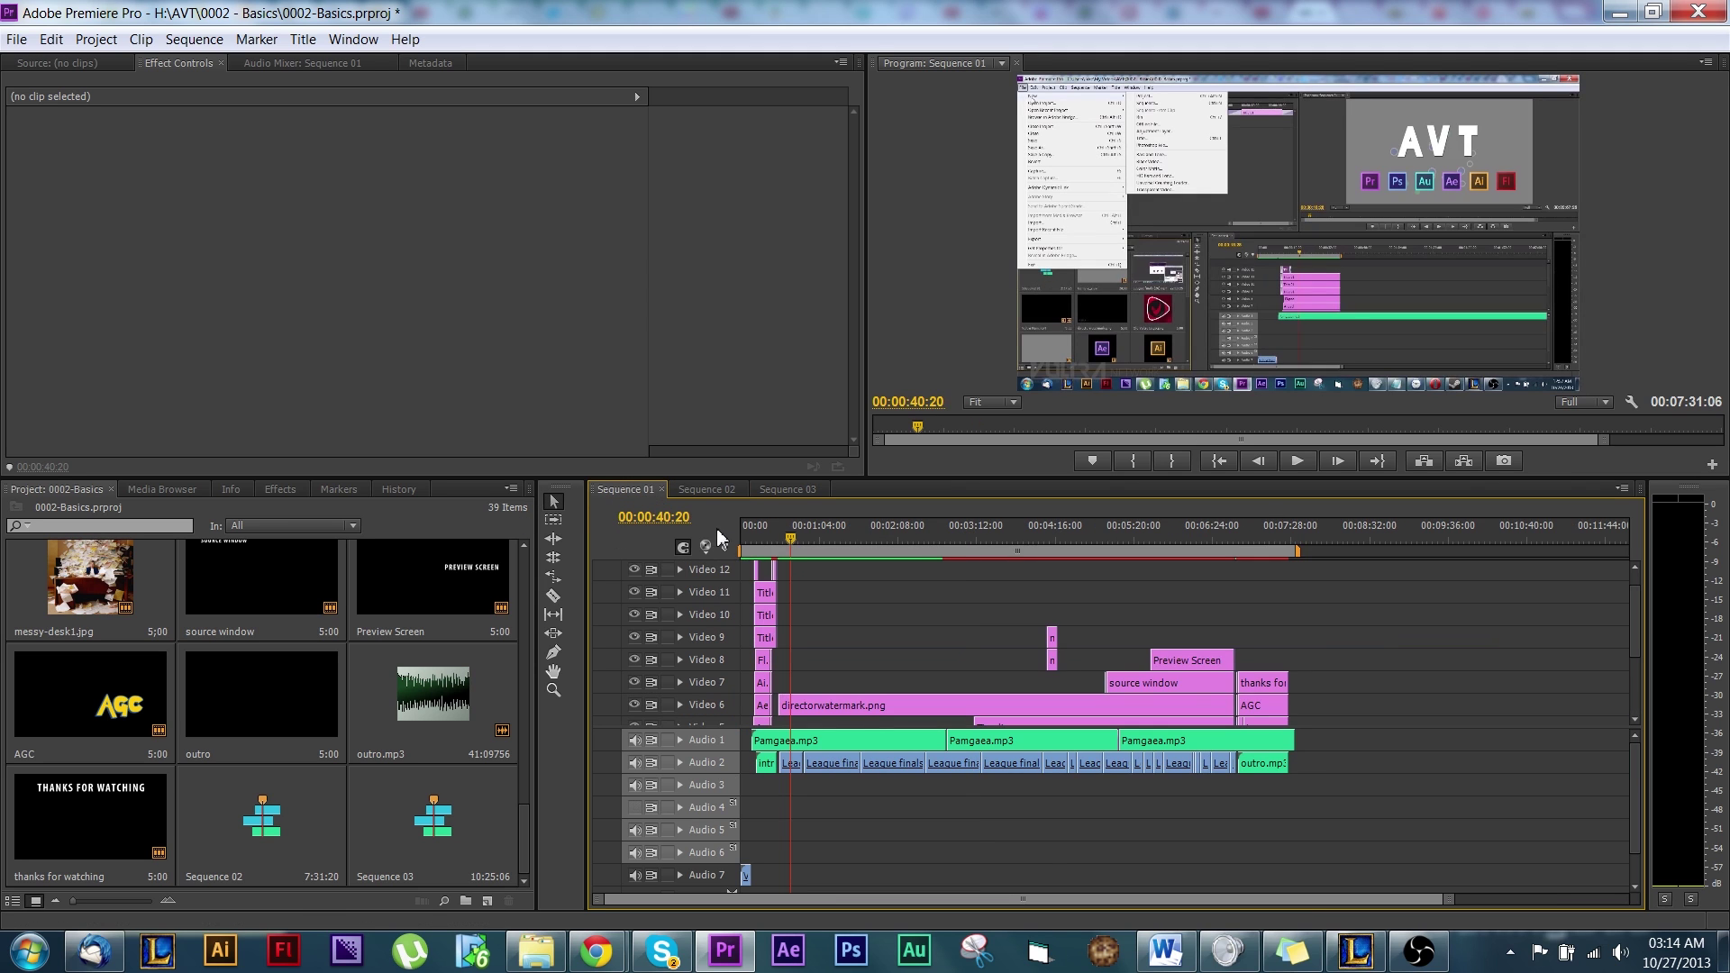
{"action": "left_click", "coordinate": [704, 488]}
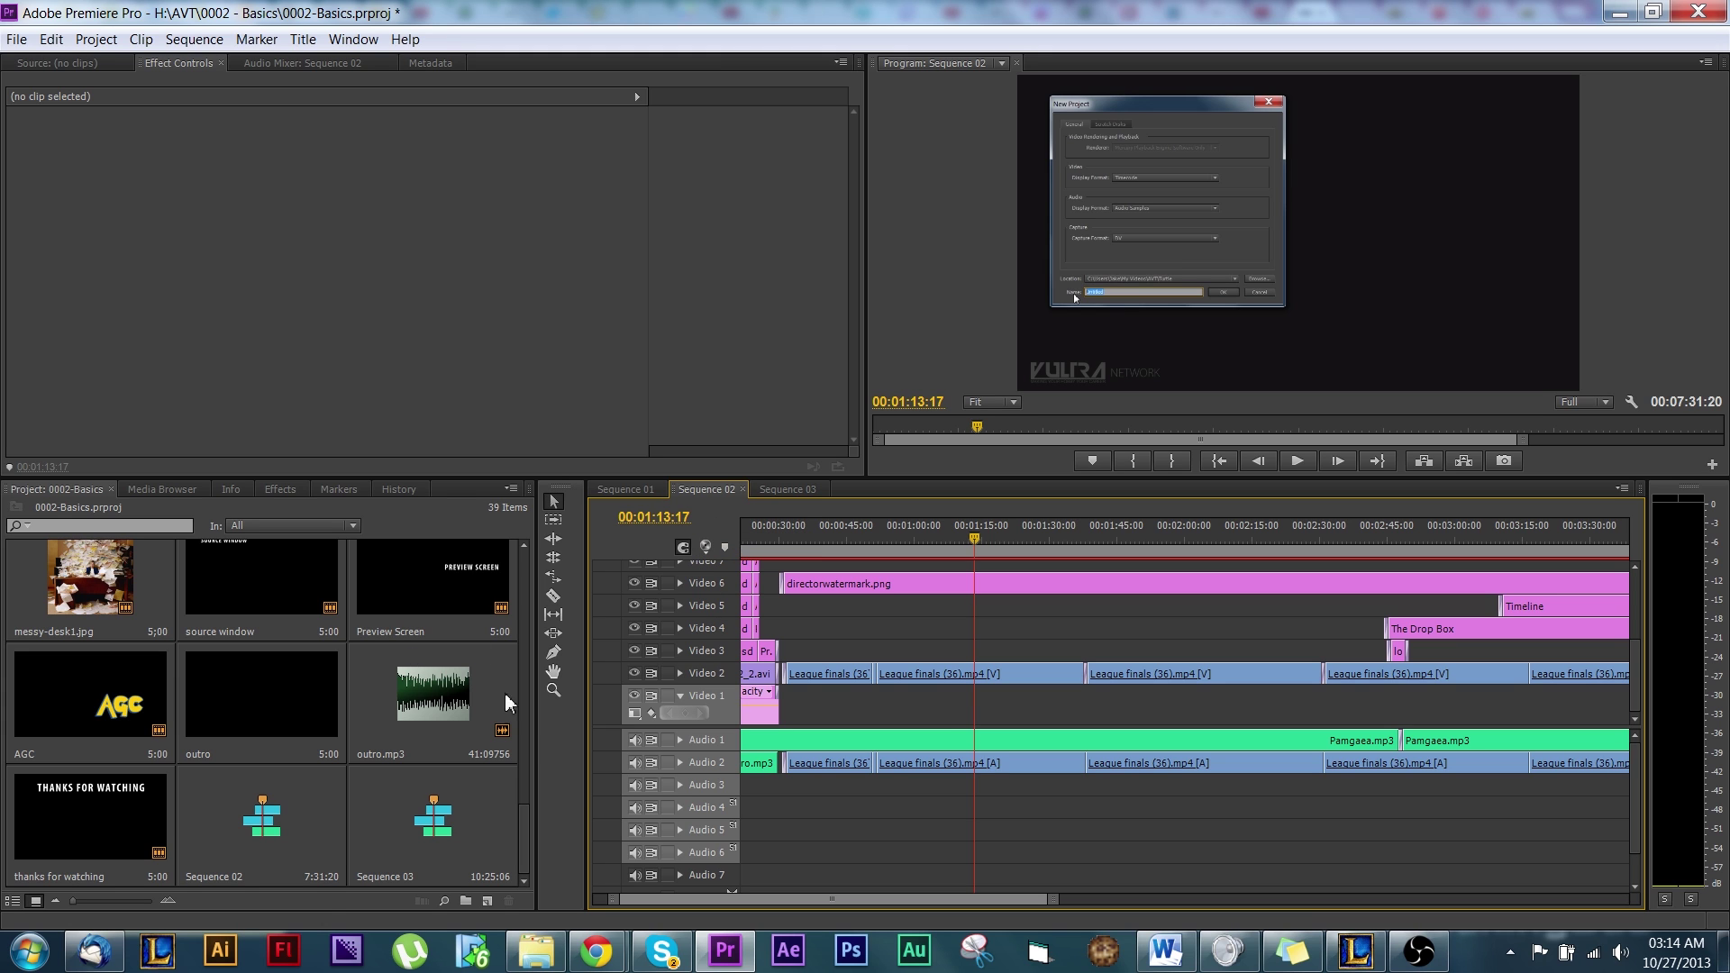
{"action": "left_click", "coordinate": [797, 487]}
{"action": "scroll", "coordinate": [521, 851], "scroll_direction": "up", "scroll_amount": 5}
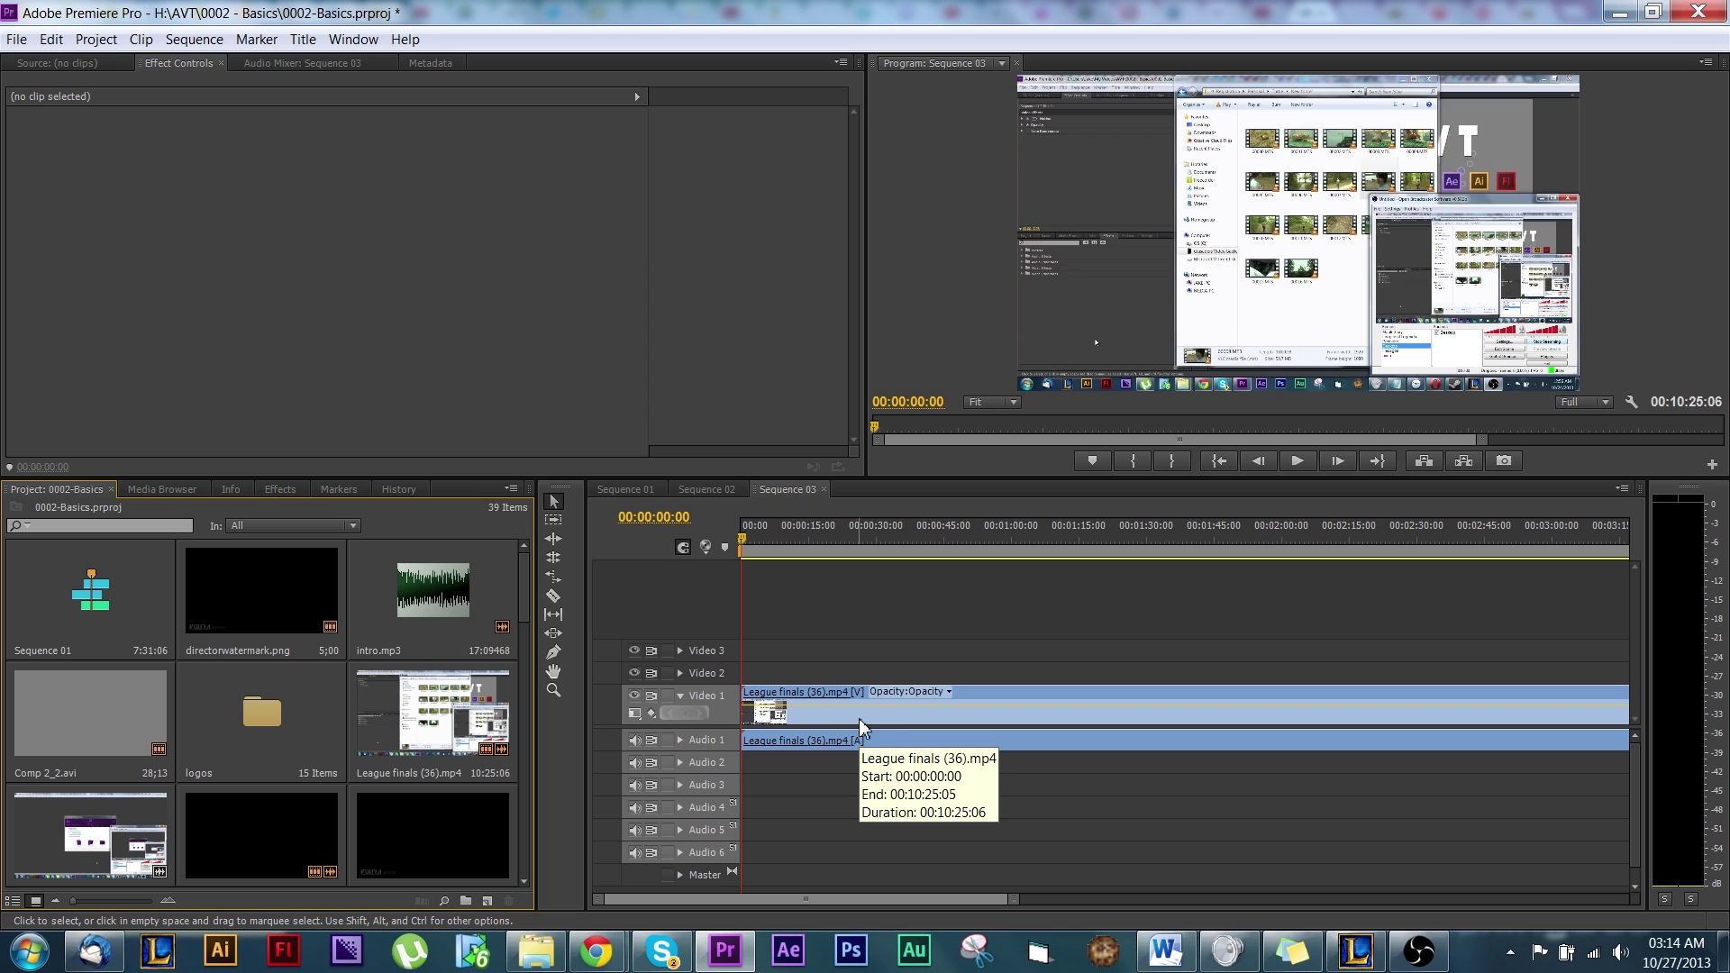
{"action": "left_click", "coordinate": [610, 488]}
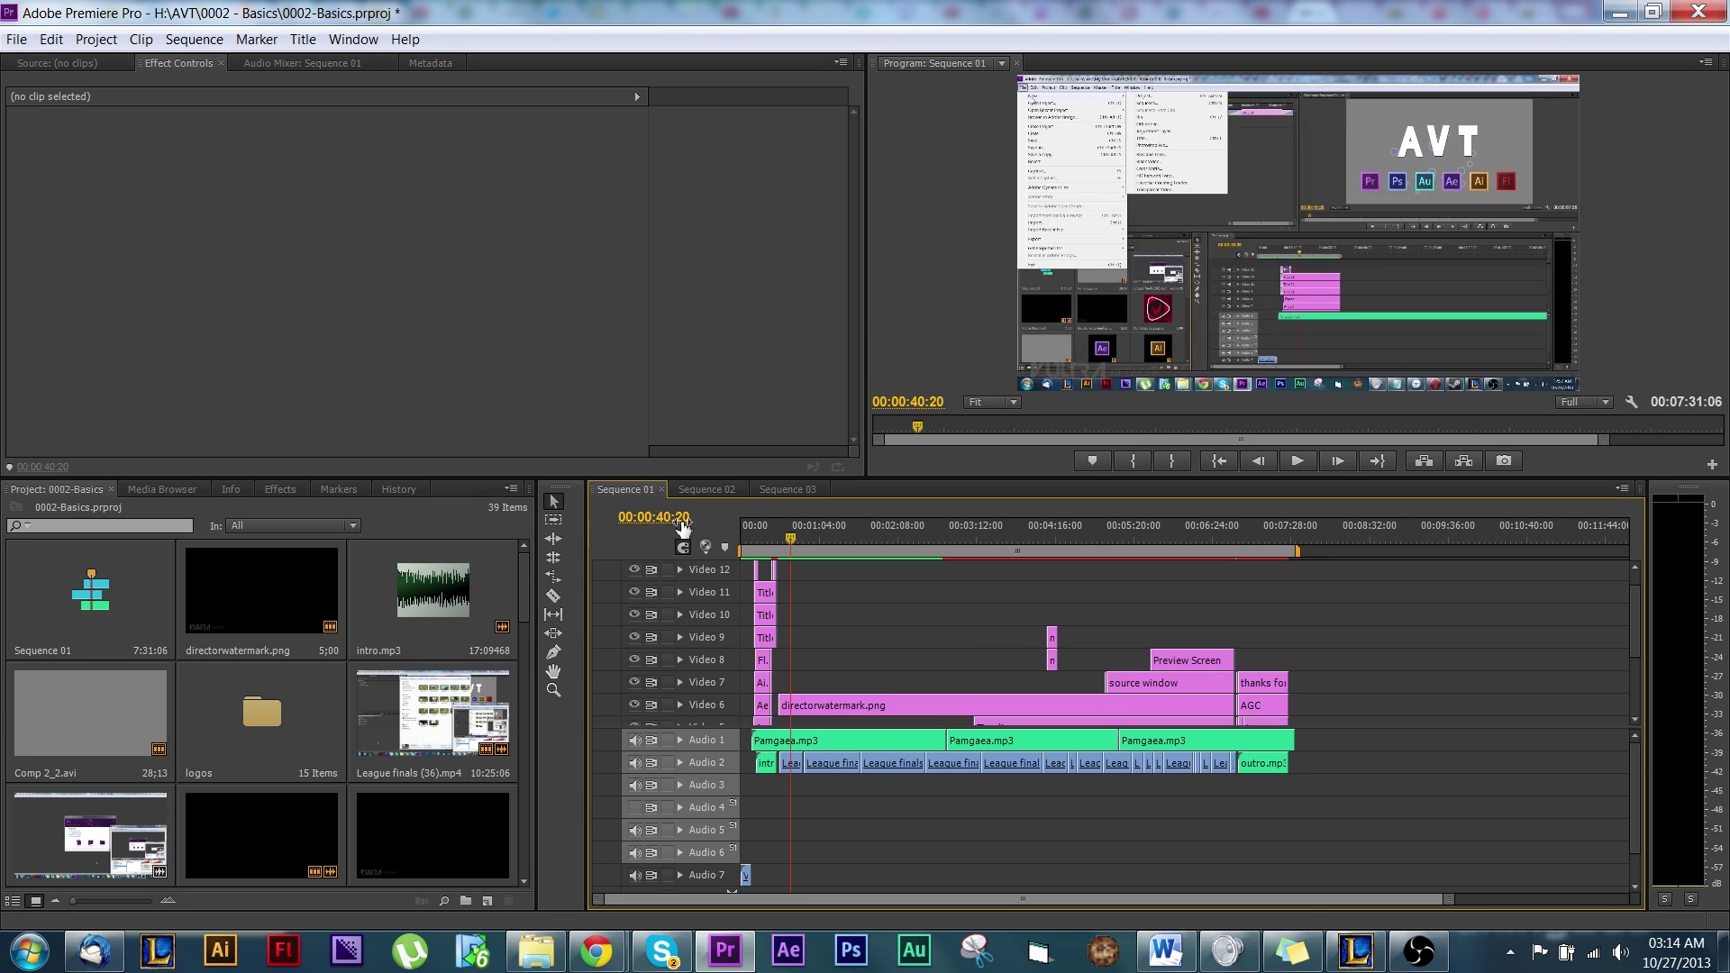
{"action": "left_click", "coordinate": [705, 486]}
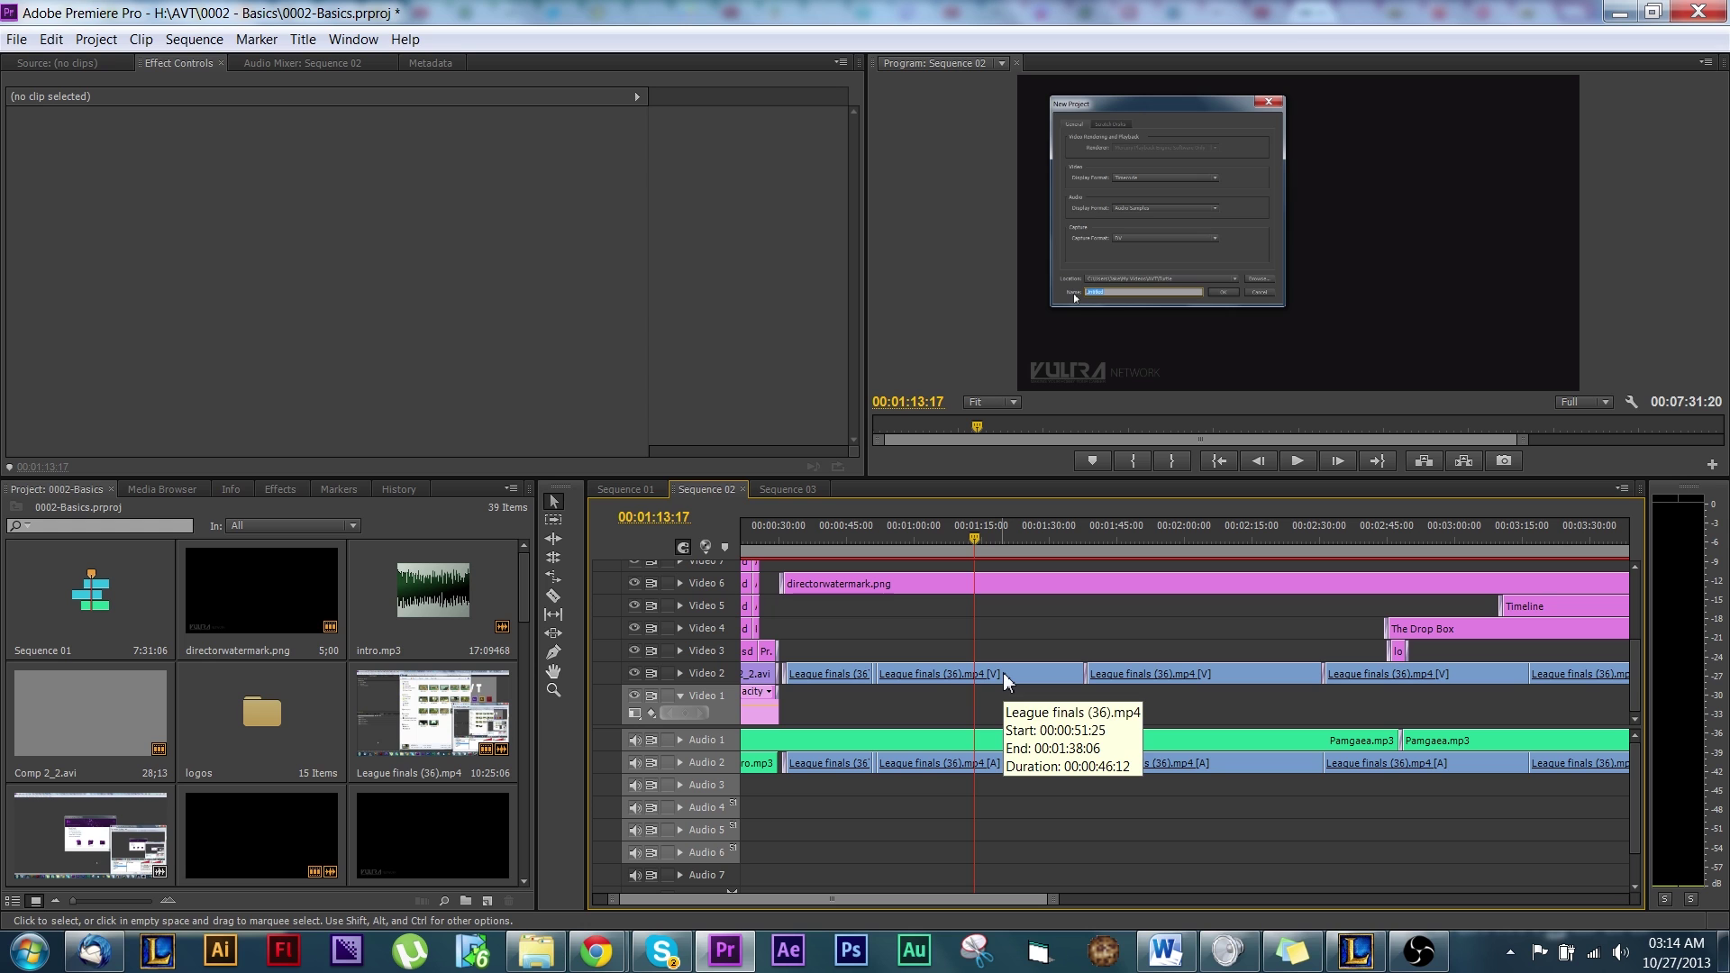
Play AVT - Adobe Premiere Basics 2.mp4 in VLC around 1:12, close the player and return to Premiere Pro.
{"action": "left_click", "coordinate": [536, 951]}
{"action": "double_click", "coordinate": [345, 225]}
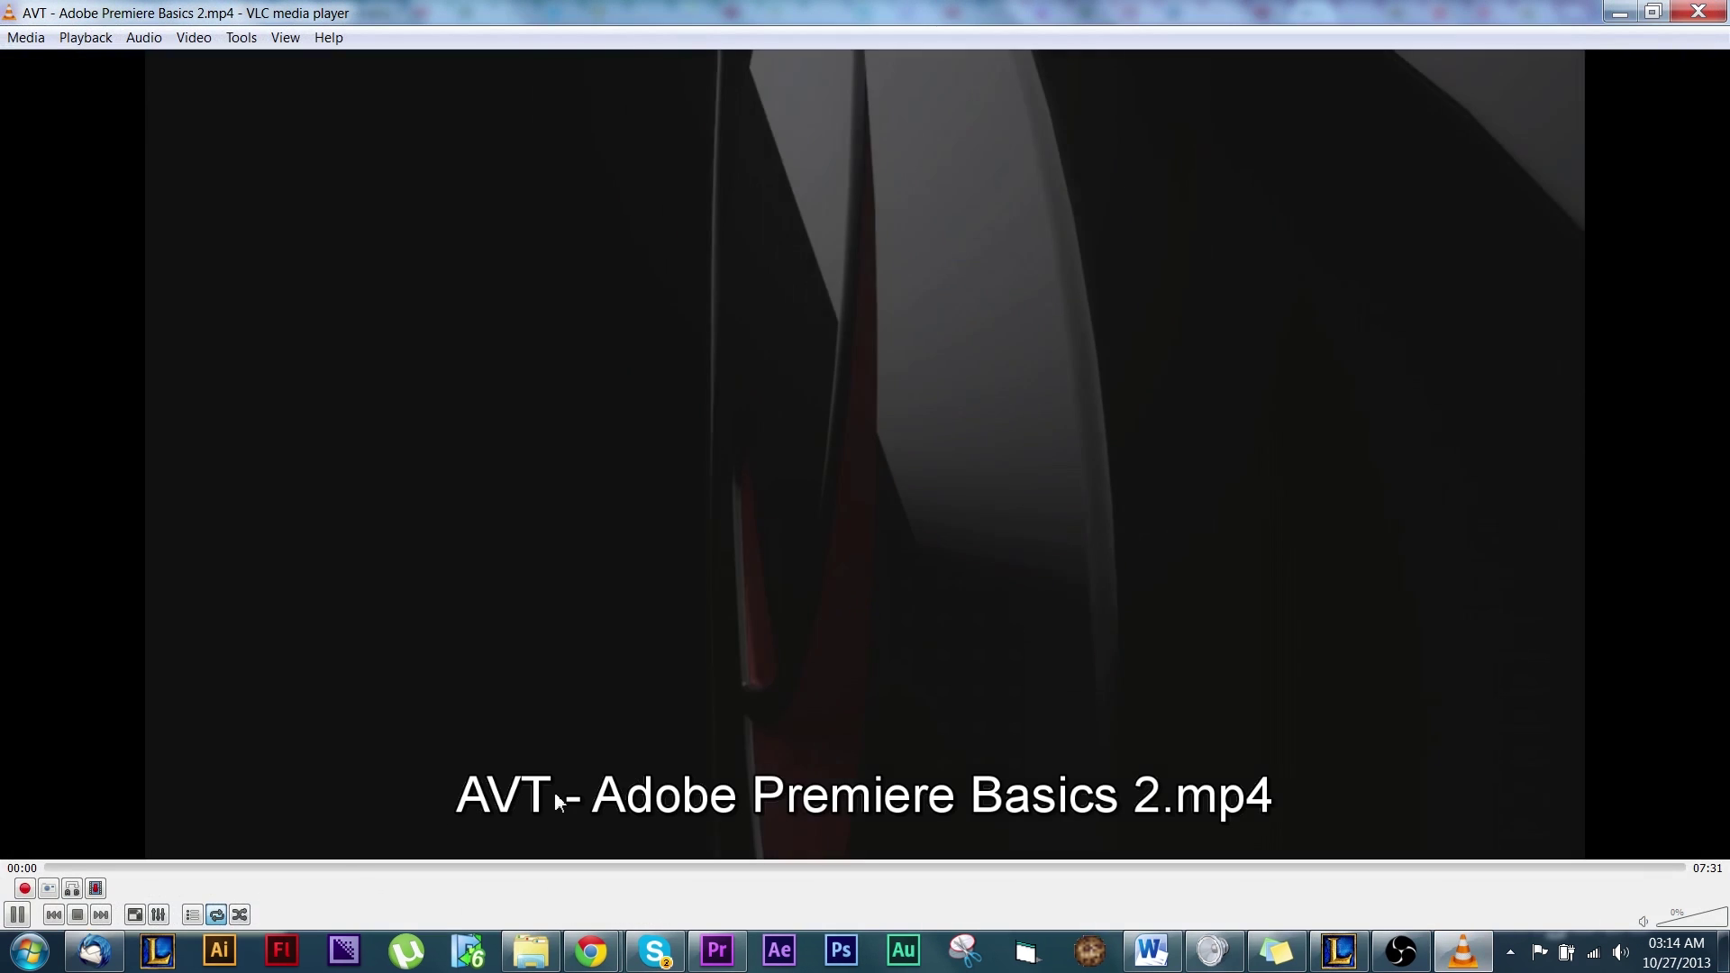
{"action": "left_click", "coordinate": [343, 866]}
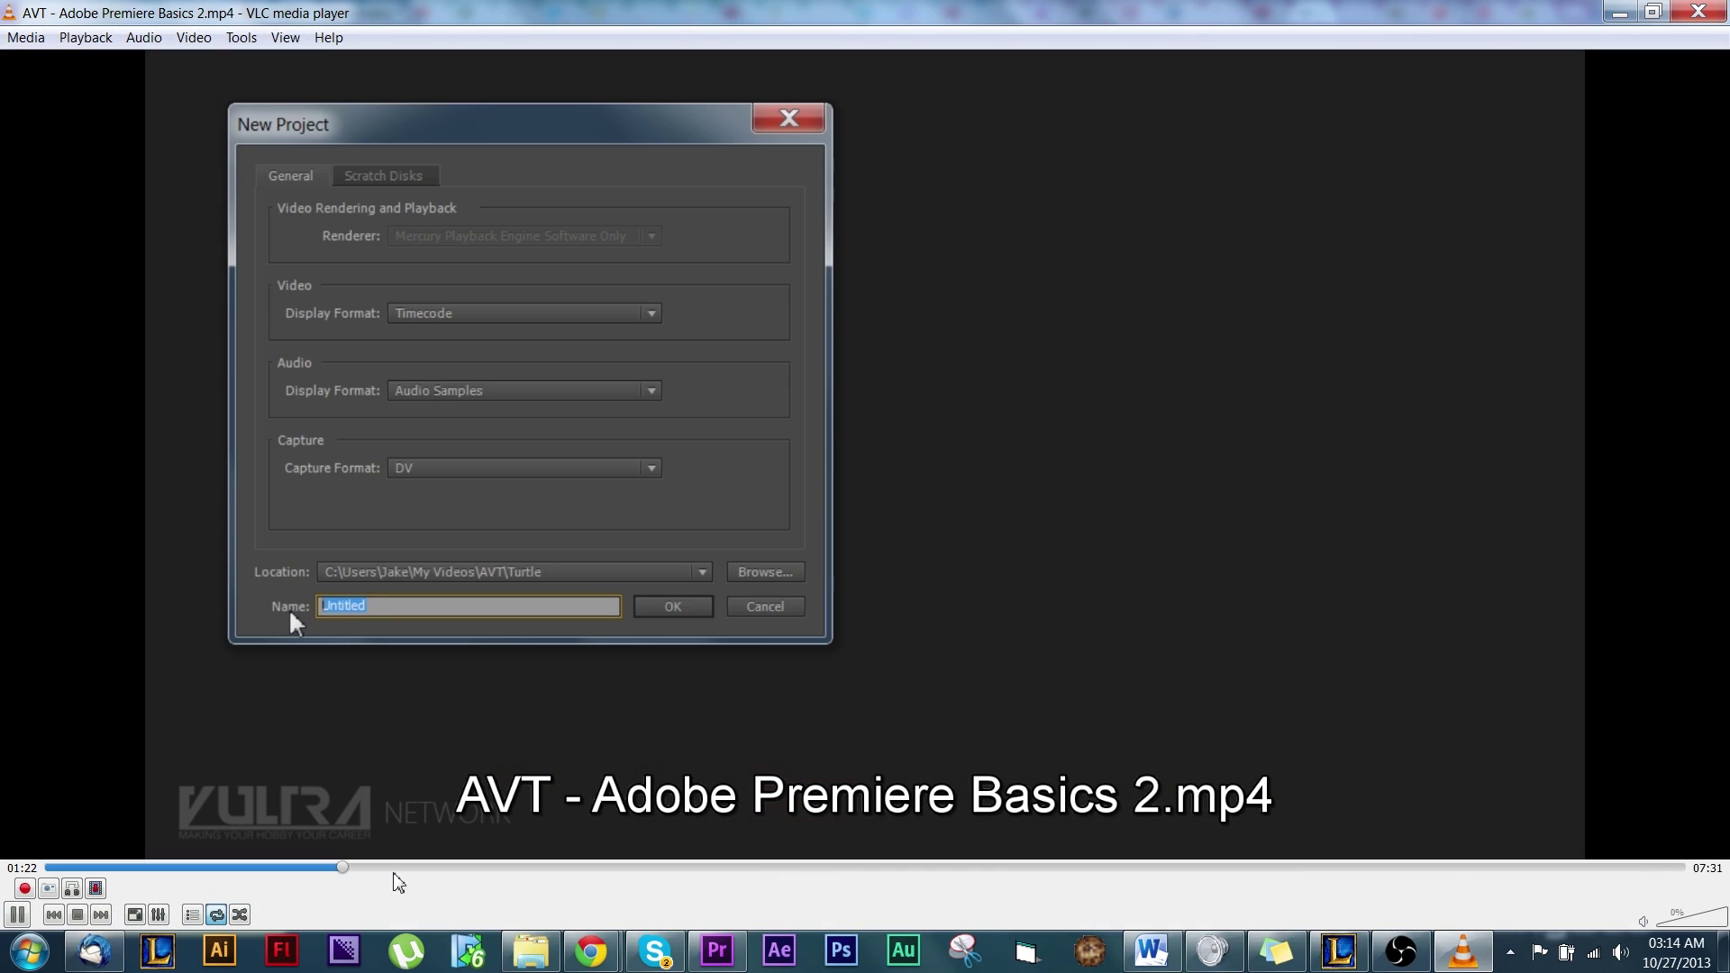
{"action": "left_click", "coordinate": [335, 867]}
{"action": "left_click", "coordinate": [292, 869]}
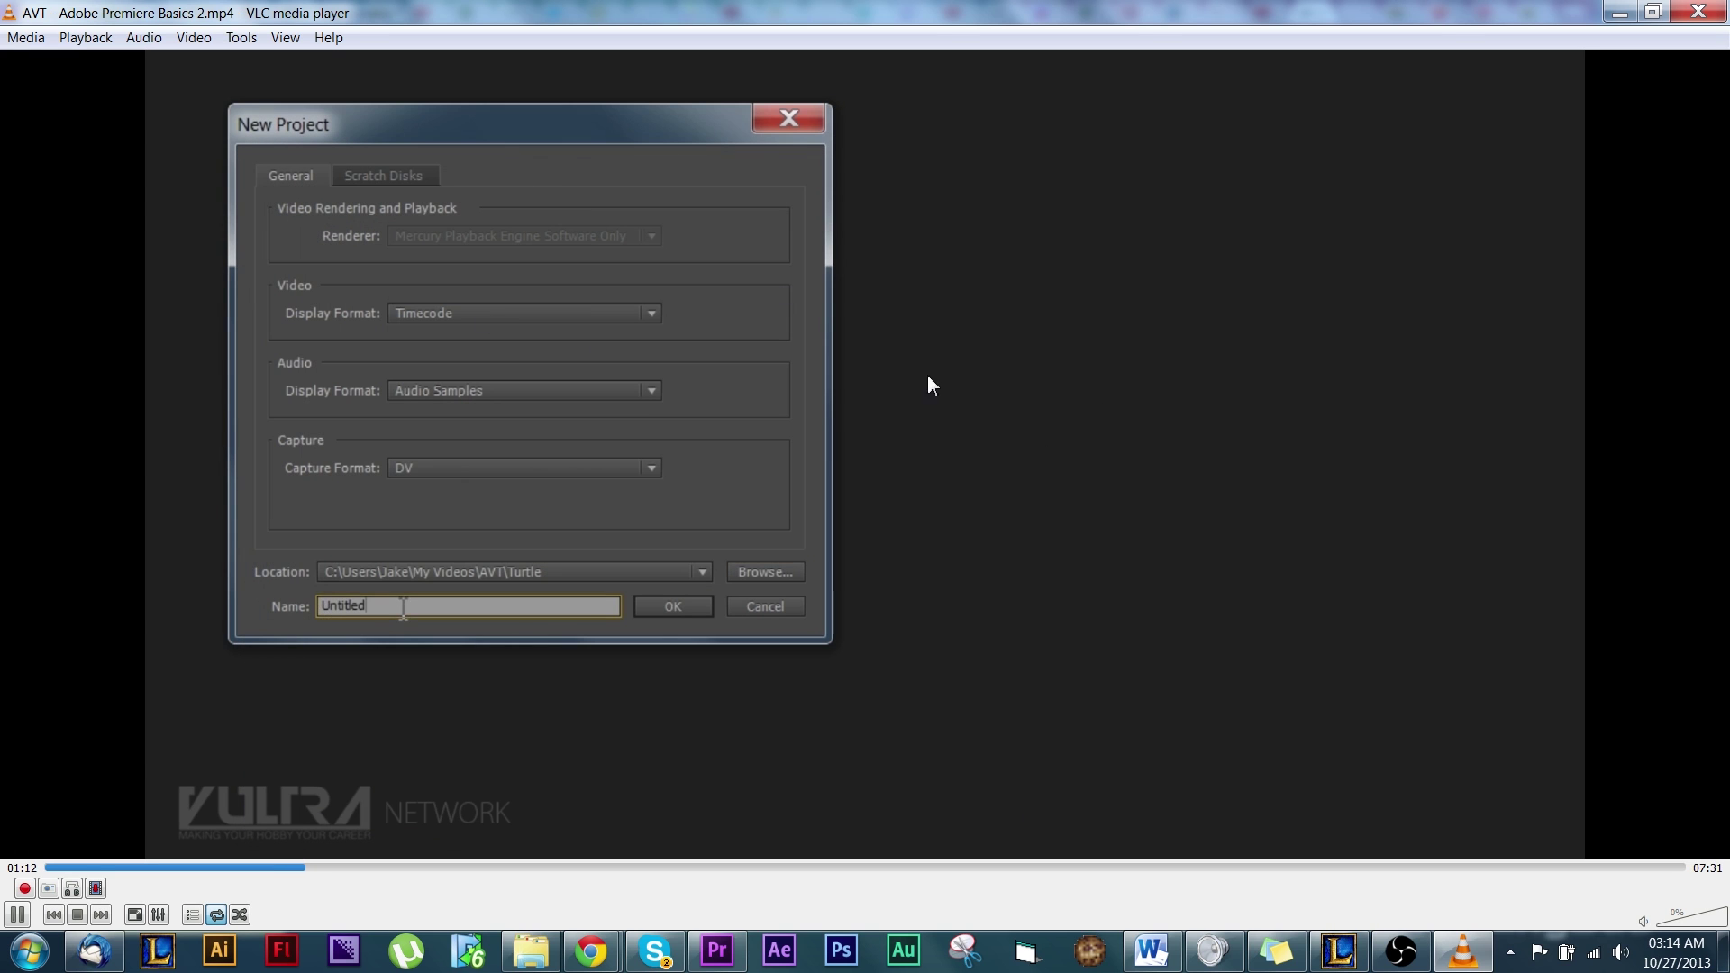
{"action": "left_click", "coordinate": [1697, 11]}
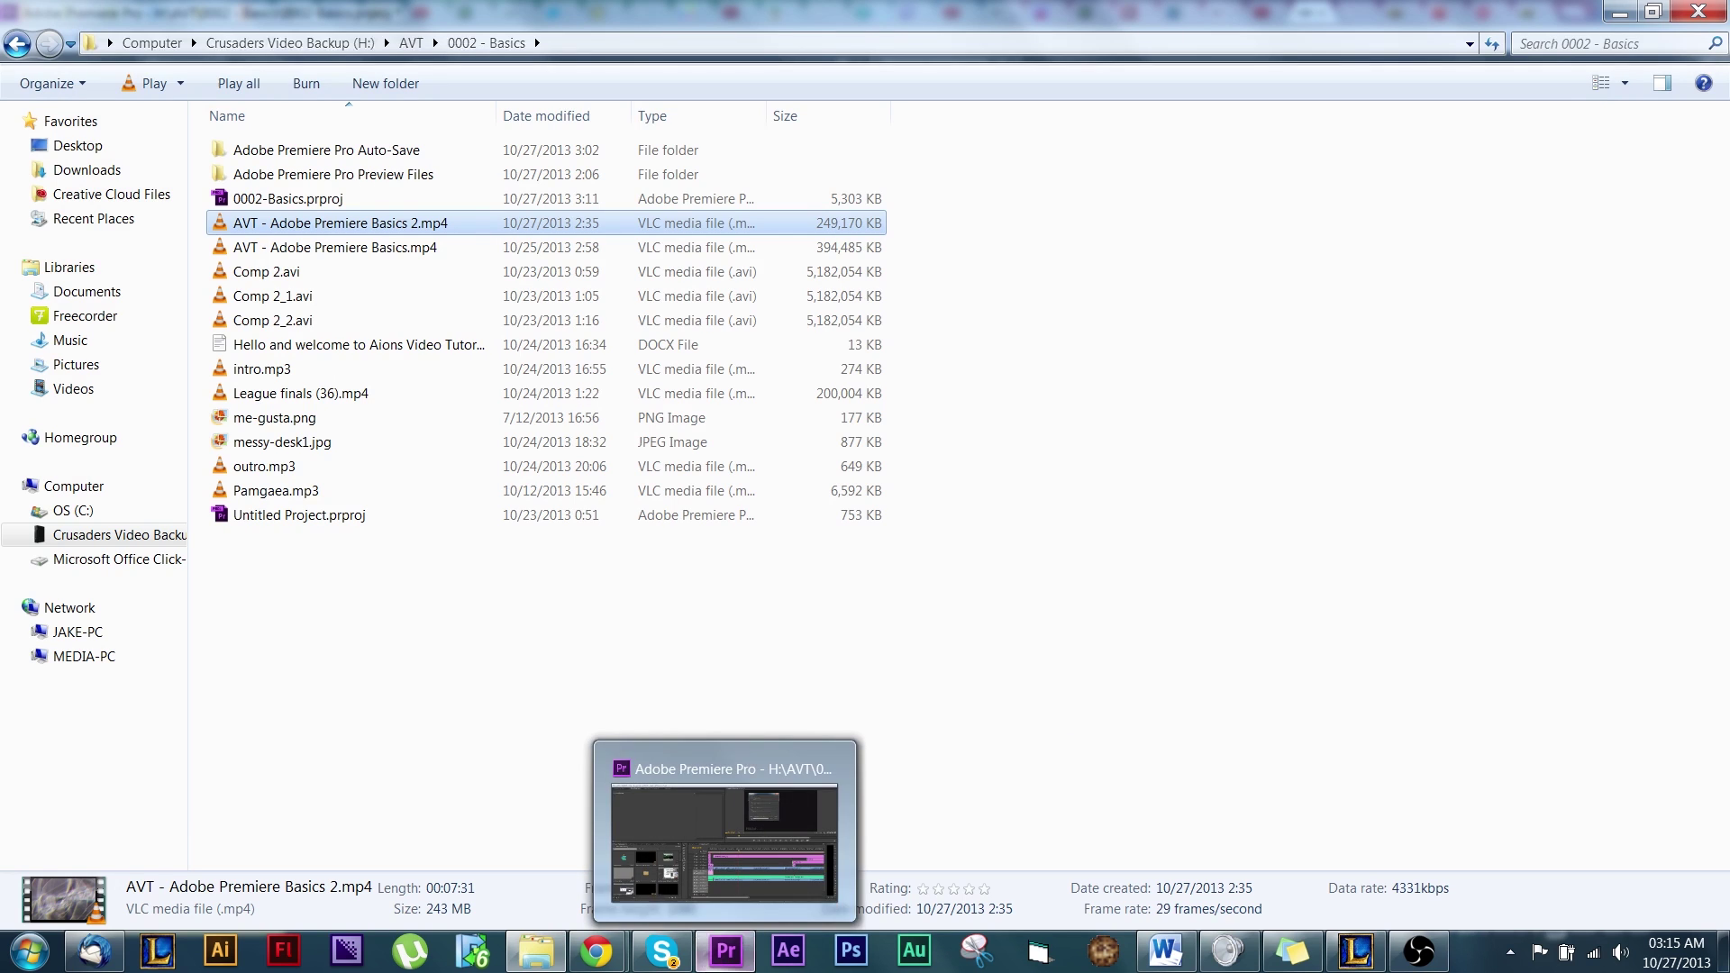
{"action": "left_click", "coordinate": [726, 951]}
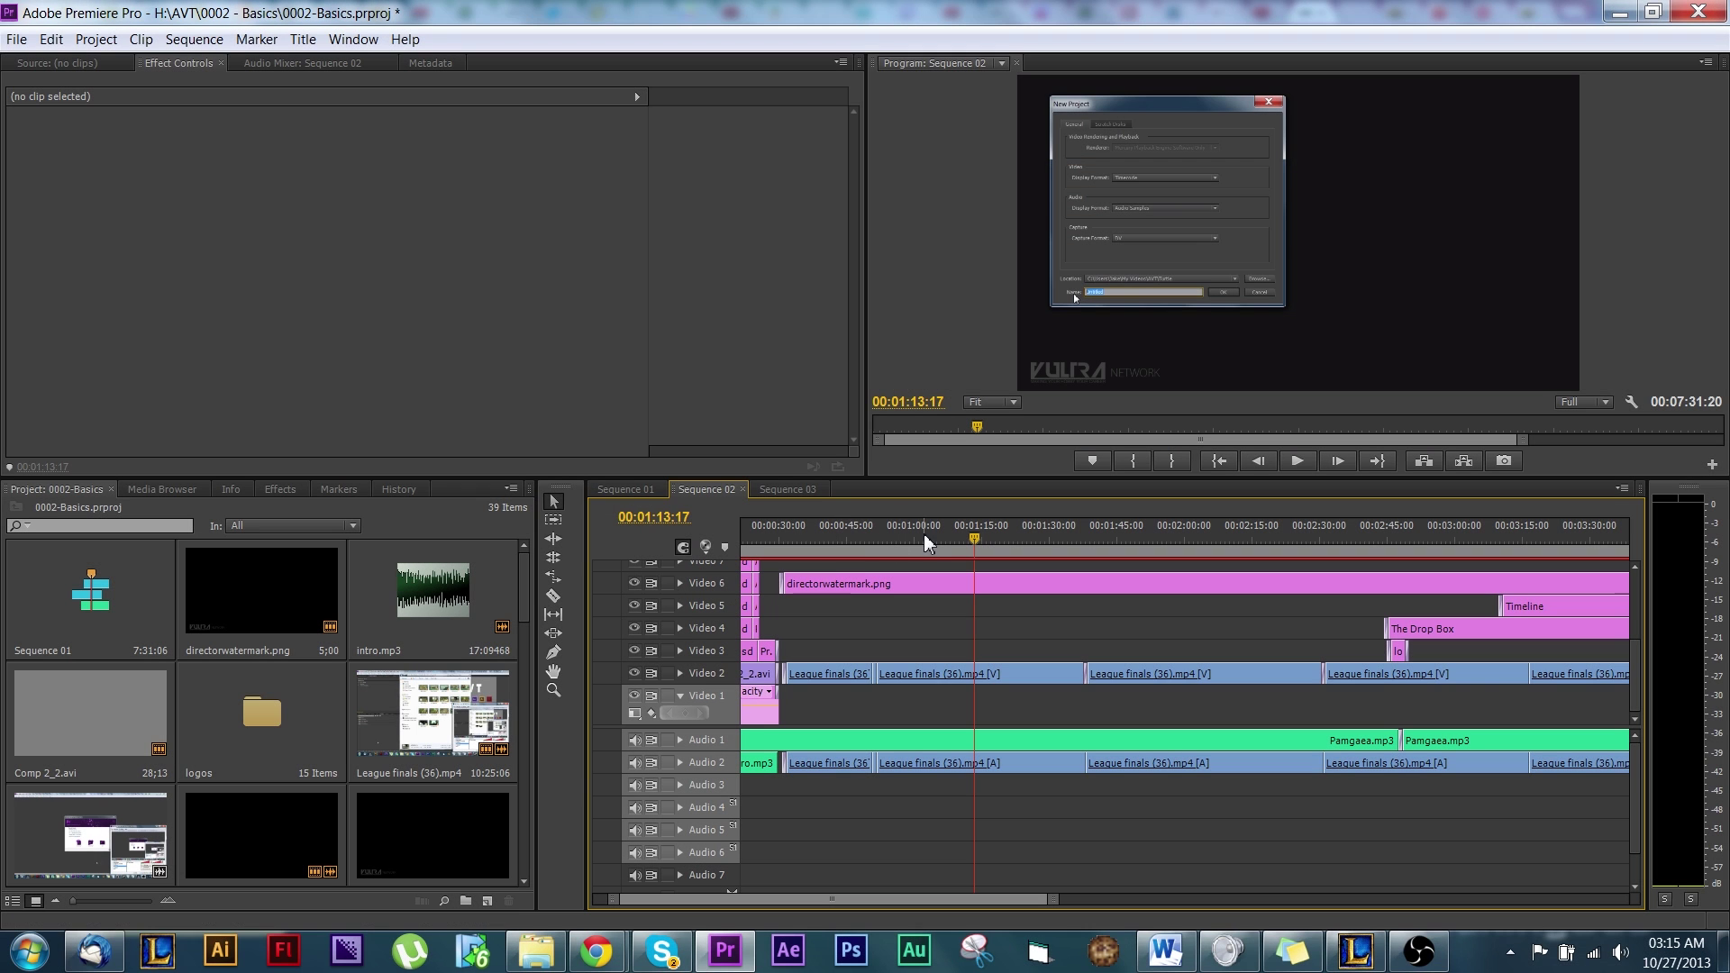
Browse the effect categories, checking the audio and video transitions, and expand Video Effects down to its Video folder.
{"action": "left_click", "coordinate": [278, 487]}
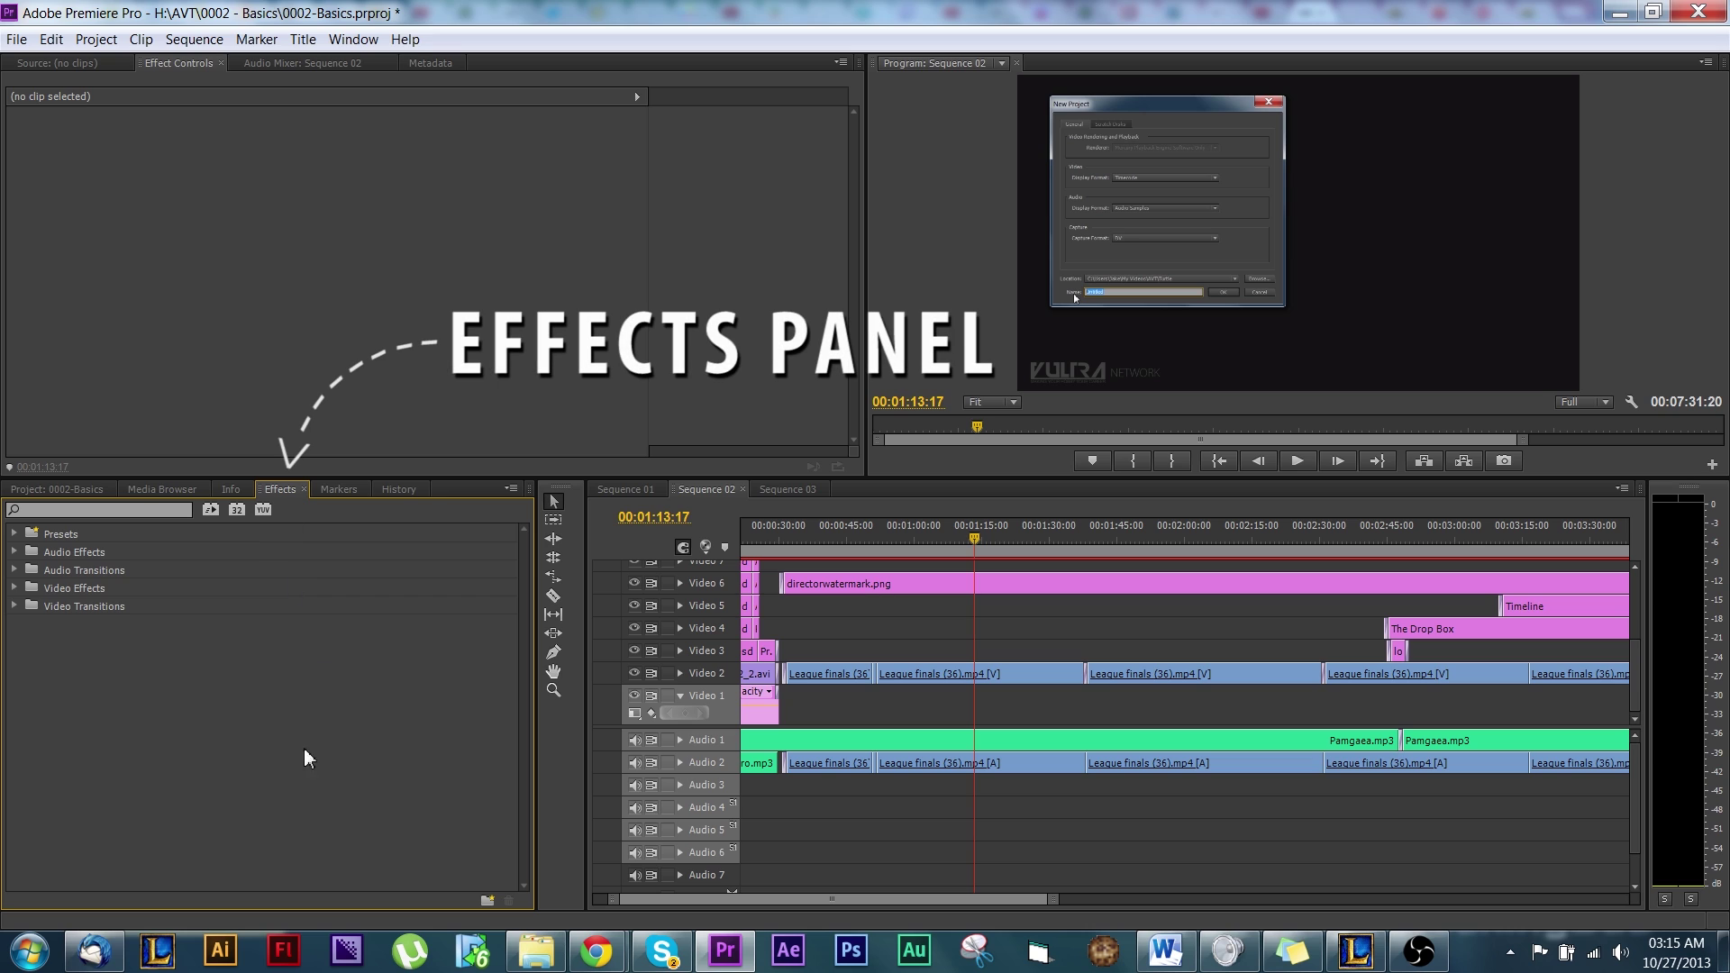
{"action": "left_click", "coordinate": [14, 570]}
{"action": "left_click", "coordinate": [13, 570]}
{"action": "left_click", "coordinate": [14, 606]}
{"action": "left_click", "coordinate": [14, 606]}
{"action": "left_click", "coordinate": [14, 588]}
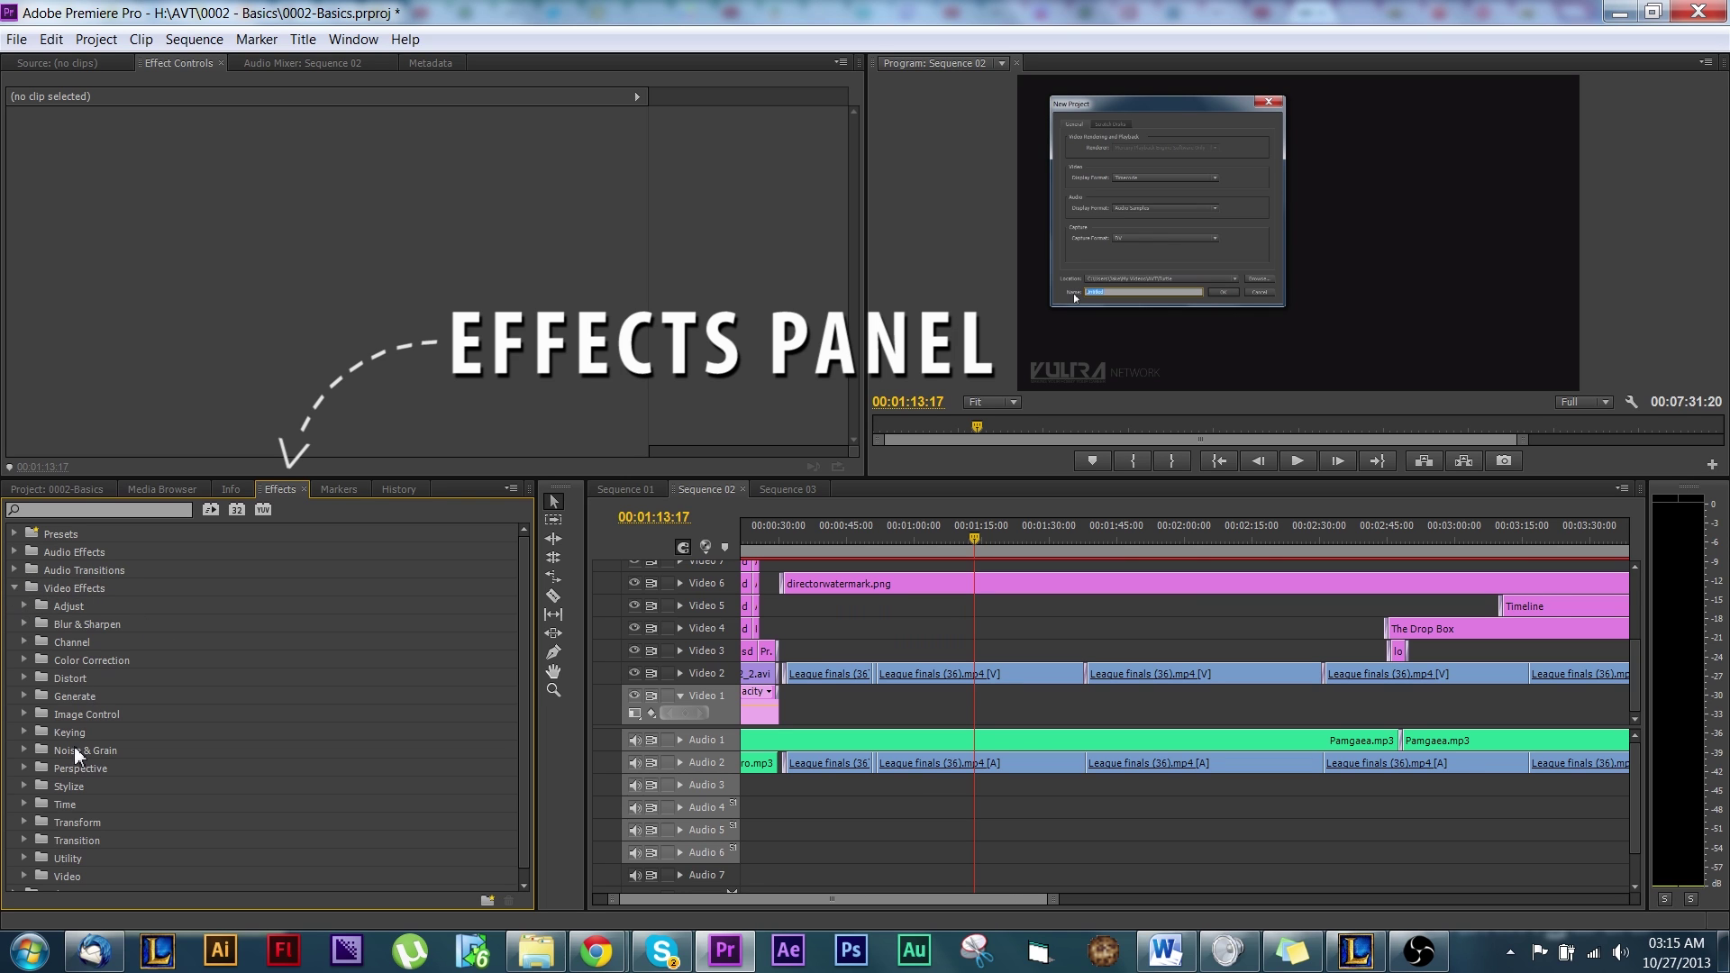
{"action": "scroll", "coordinate": [68, 768], "scroll_direction": "down", "scroll_amount": 1}
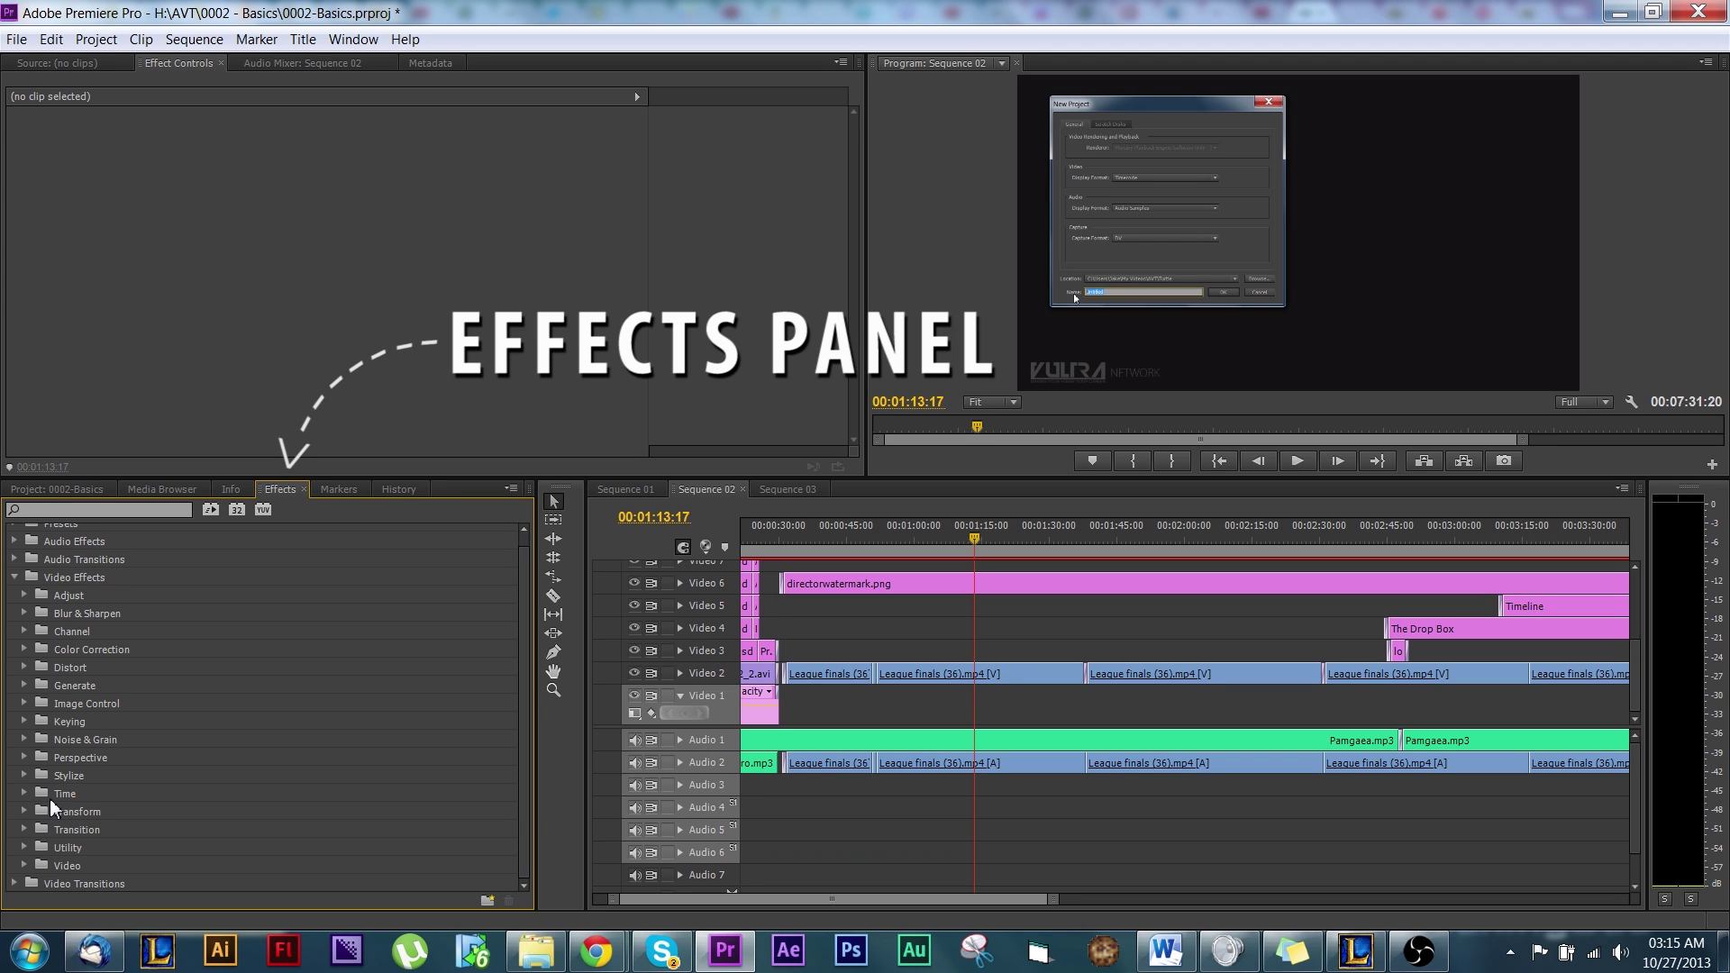
{"action": "left_click", "coordinate": [25, 865]}
{"action": "scroll", "coordinate": [70, 868], "scroll_direction": "down", "scroll_amount": 1}
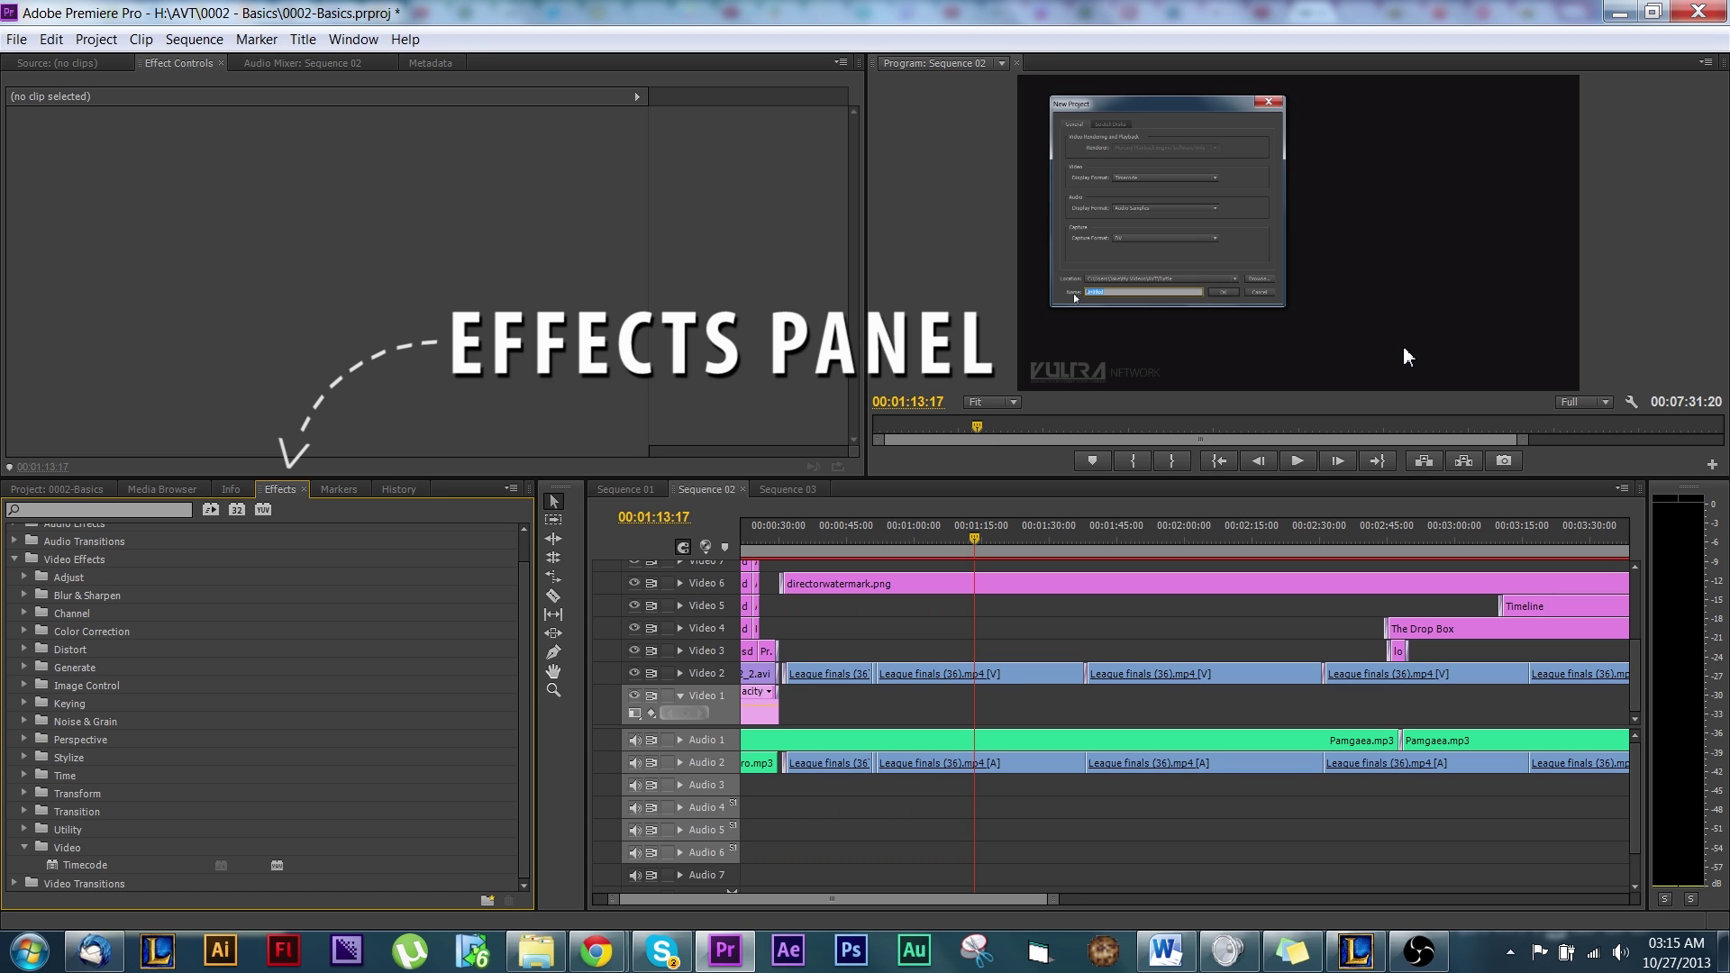
Set the Motion of the League finals (36).mp4 clip at the playhead to position 918, 506, scale 145 and rotation -78°.
{"action": "left_click", "coordinate": [24, 847]}
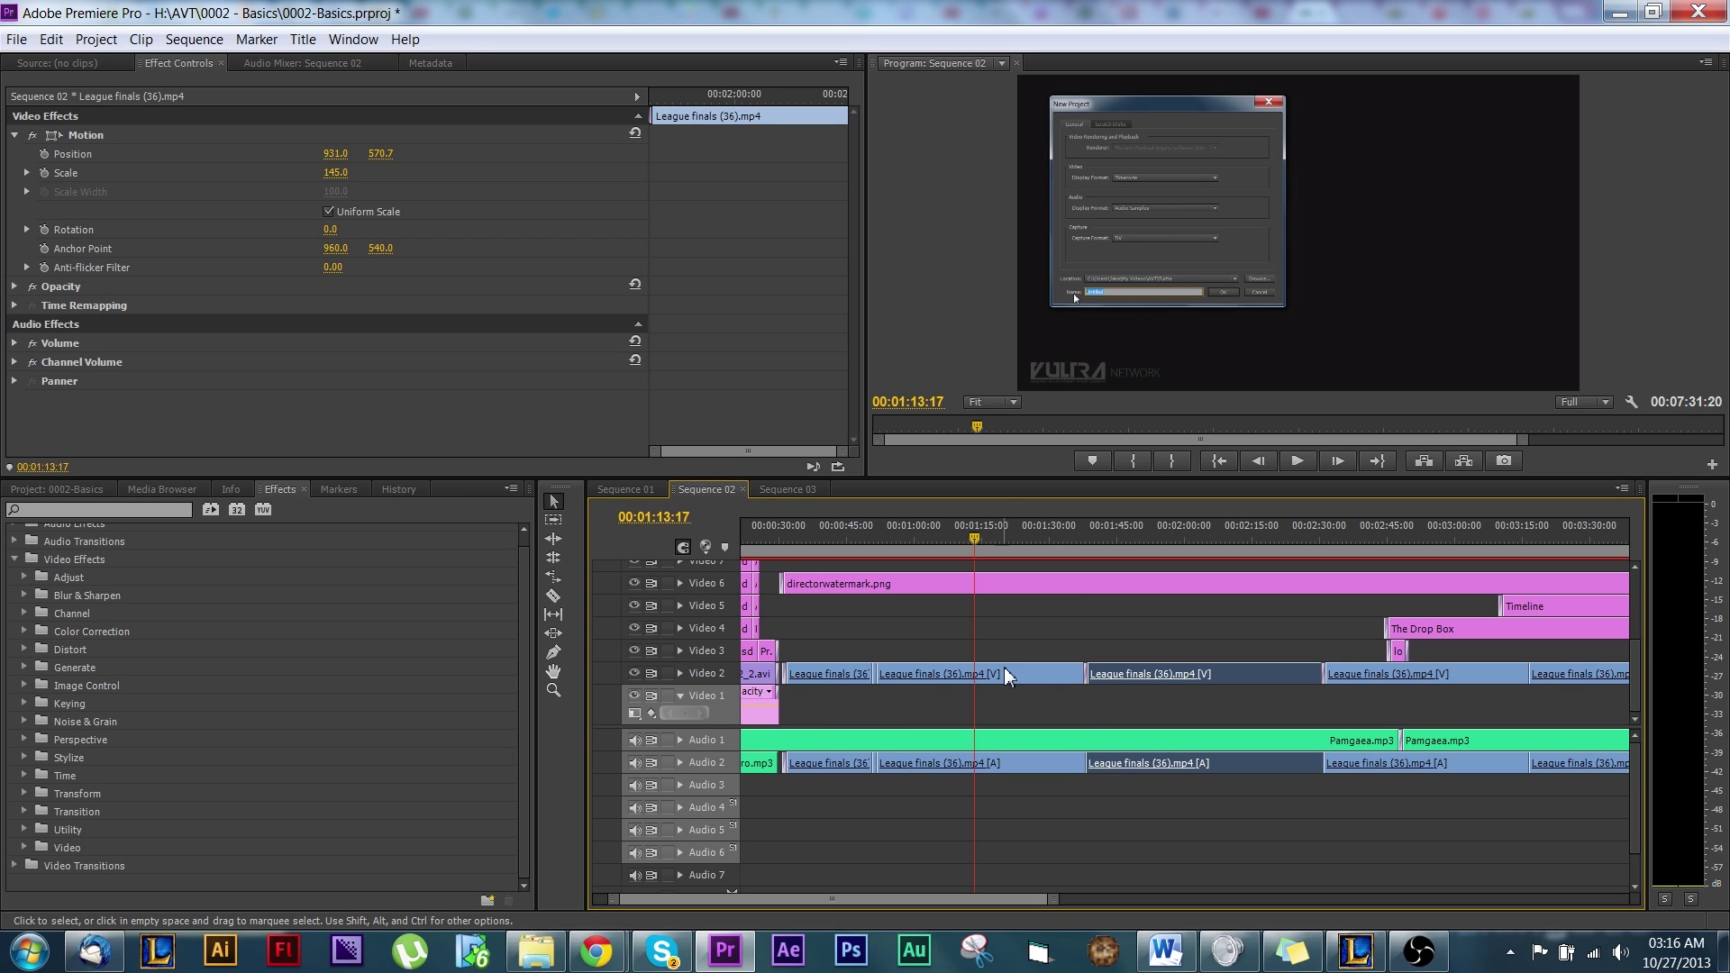
{"action": "left_click", "coordinate": [1013, 672]}
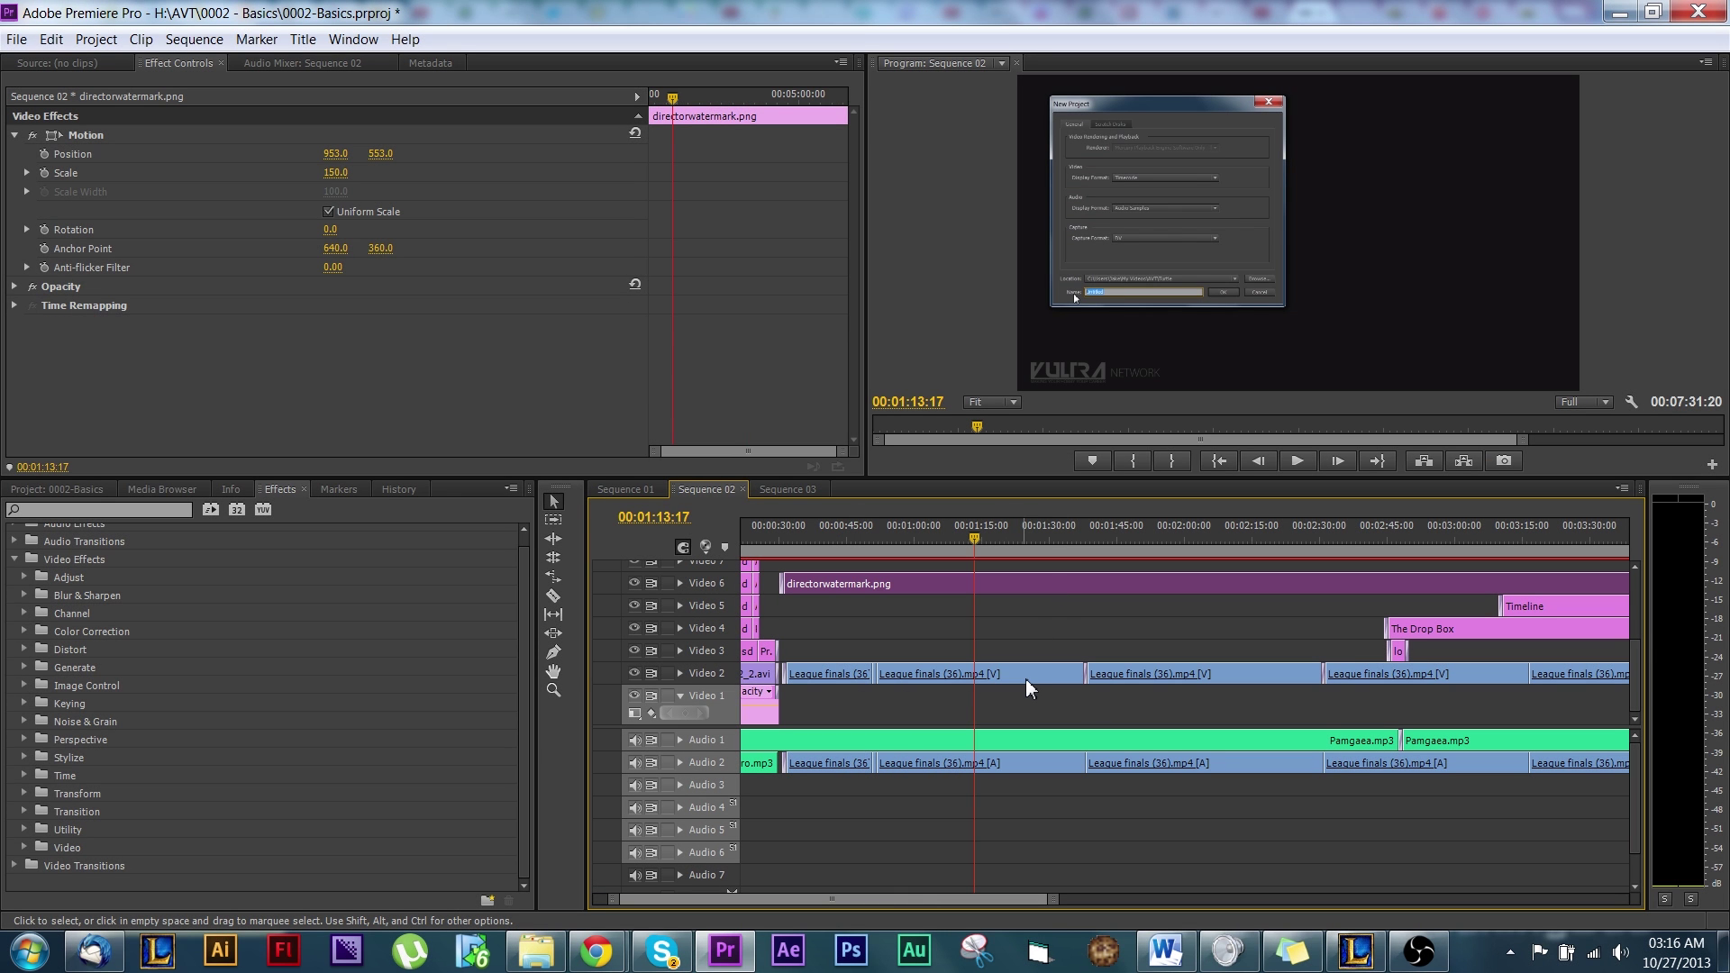
{"action": "left_click", "coordinate": [1042, 674]}
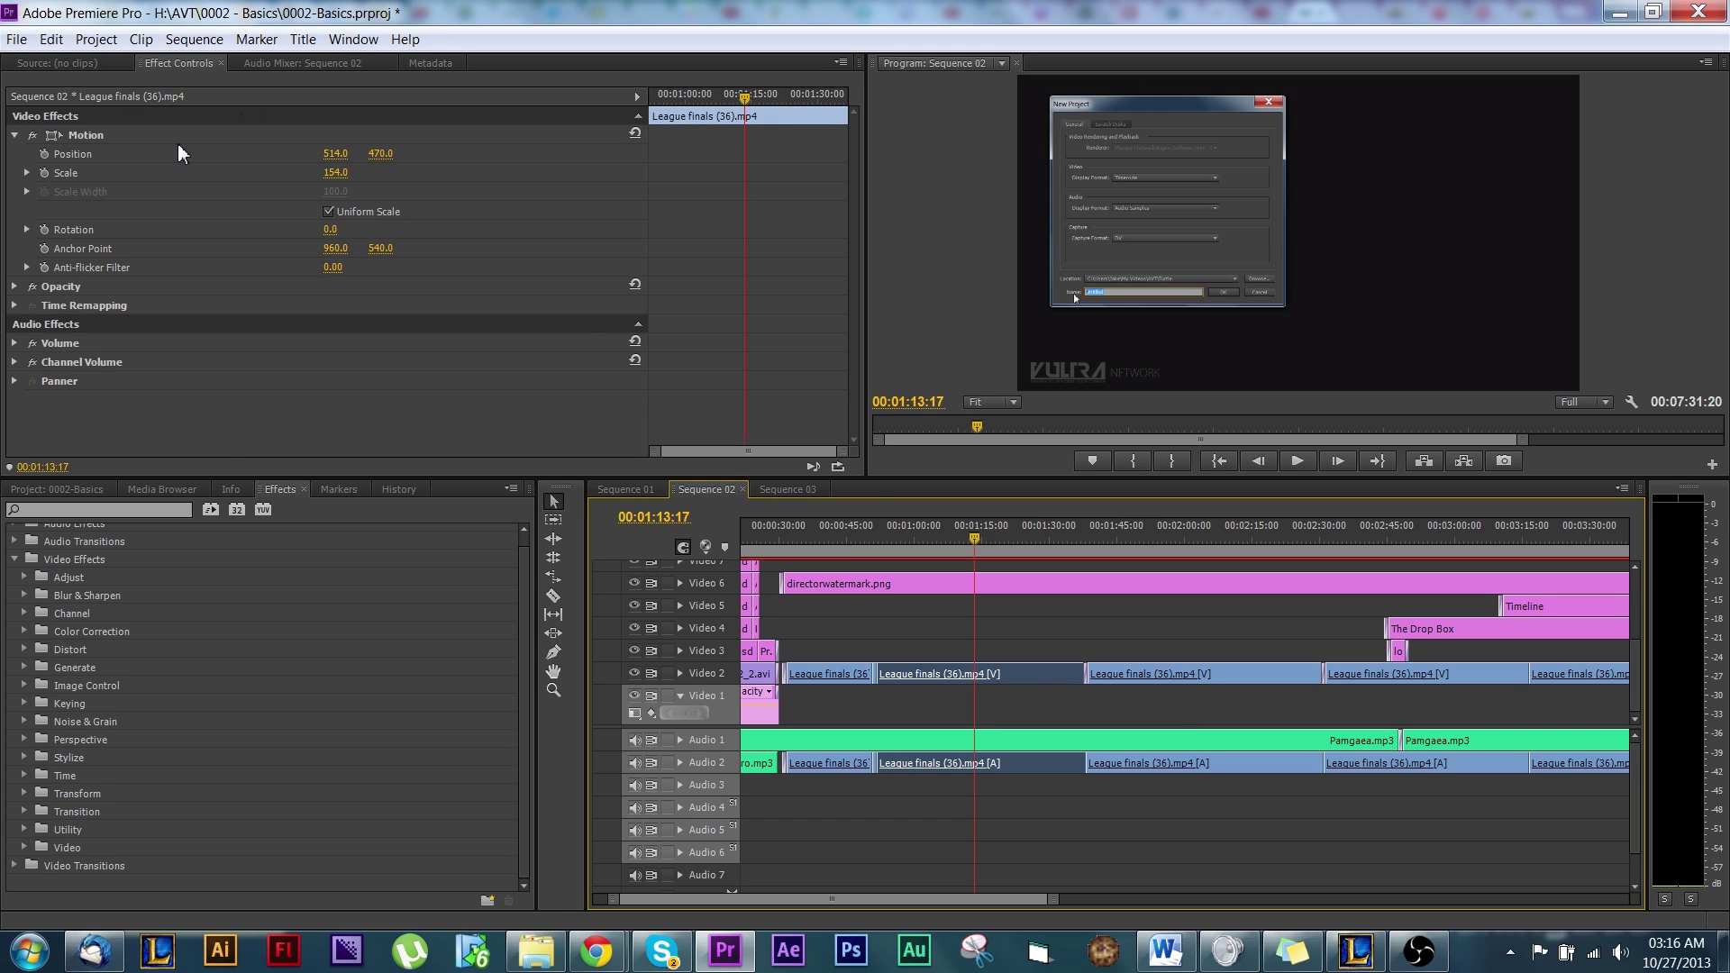
{"action": "left_click", "coordinate": [50, 60]}
{"action": "left_click", "coordinate": [162, 61]}
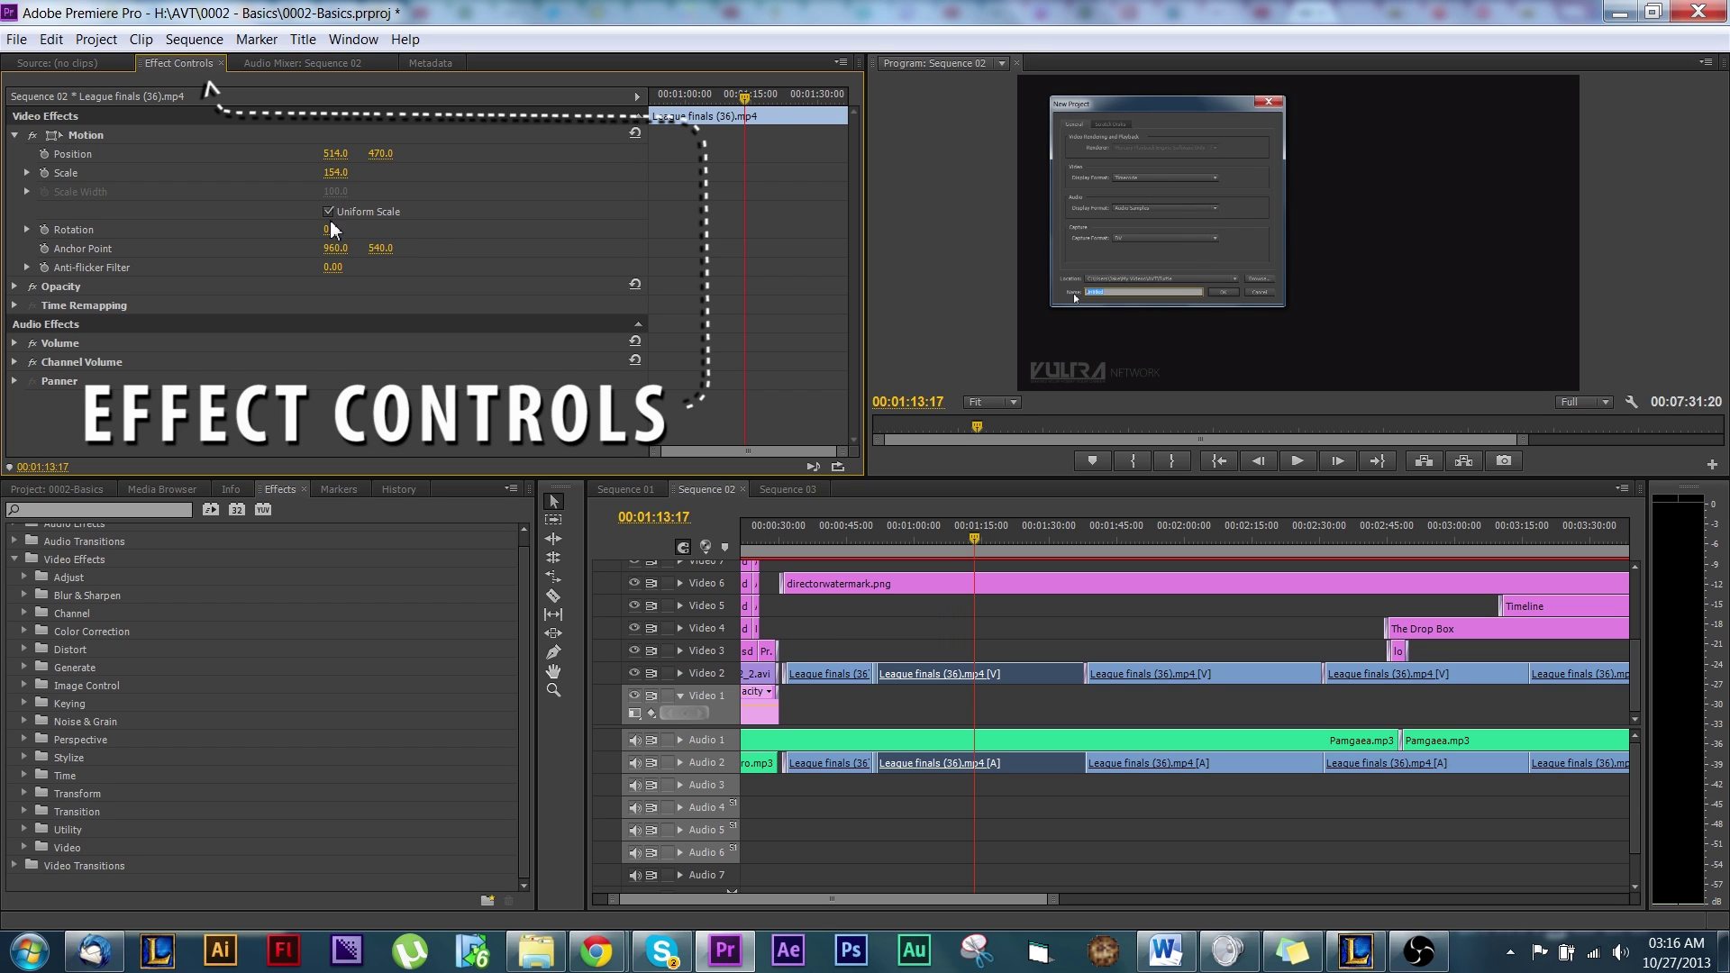
{"action": "left_click_drag", "start_coordinate": [339, 158], "coordinate": [703, 159]}
{"action": "left_click_drag", "start_coordinate": [374, 153], "coordinate": [411, 153]}
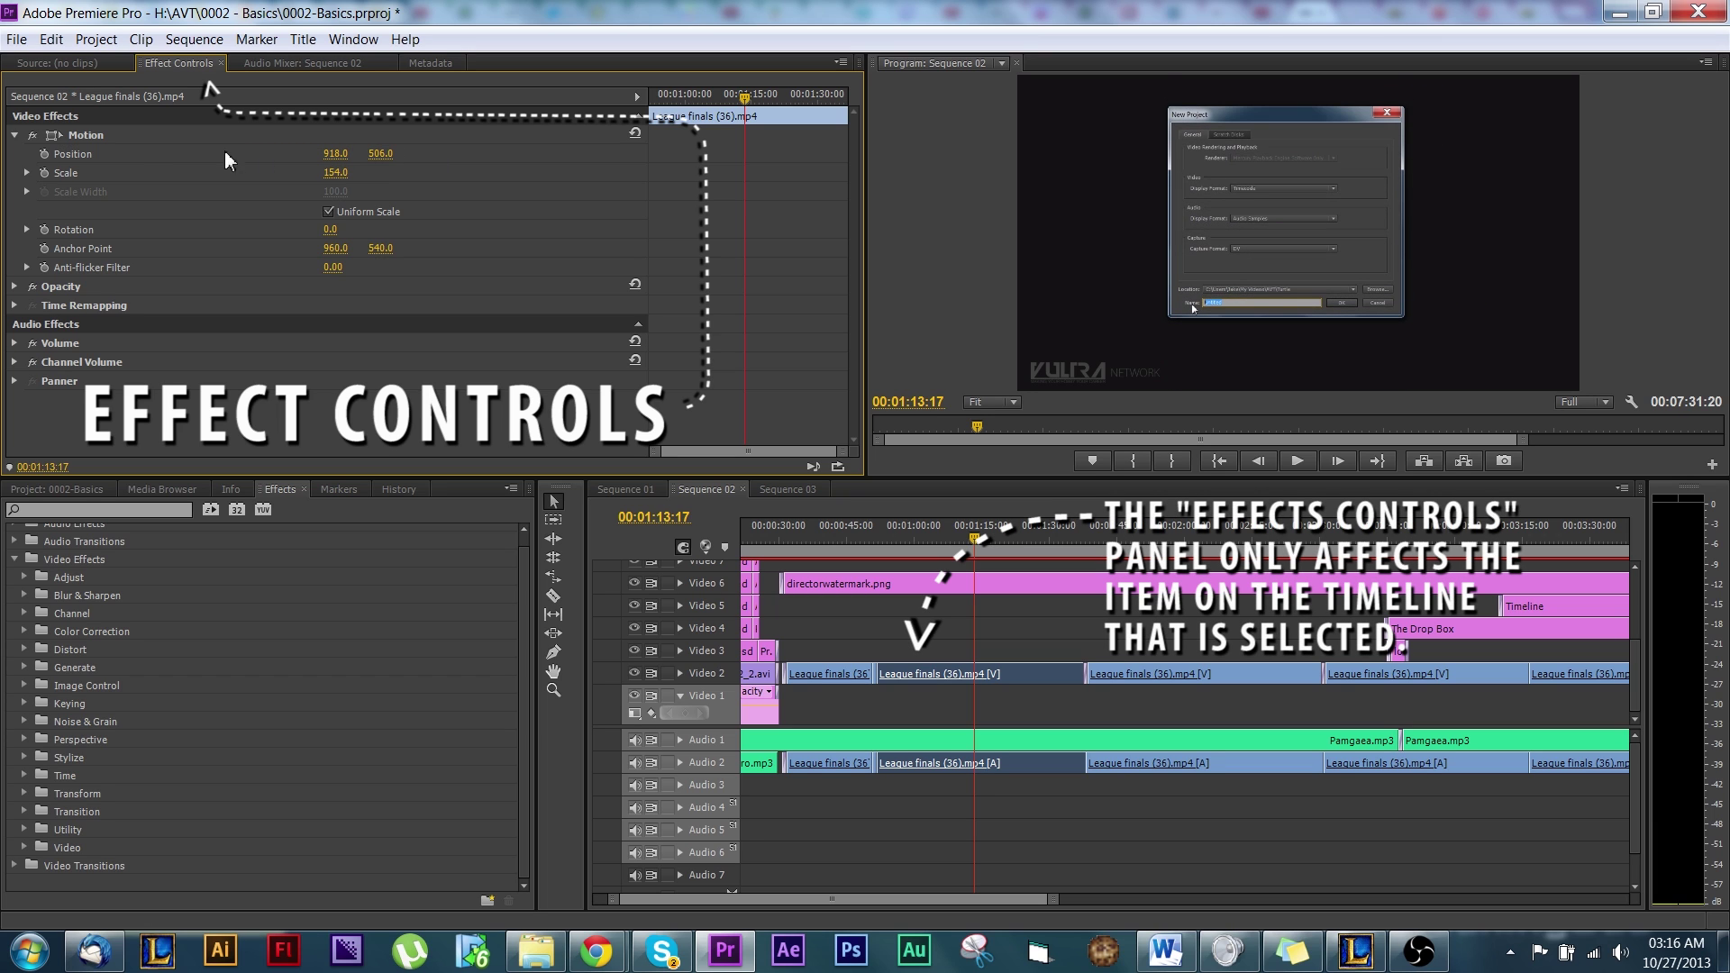
{"action": "left_click_drag", "start_coordinate": [331, 180], "coordinate": [279, 228]}
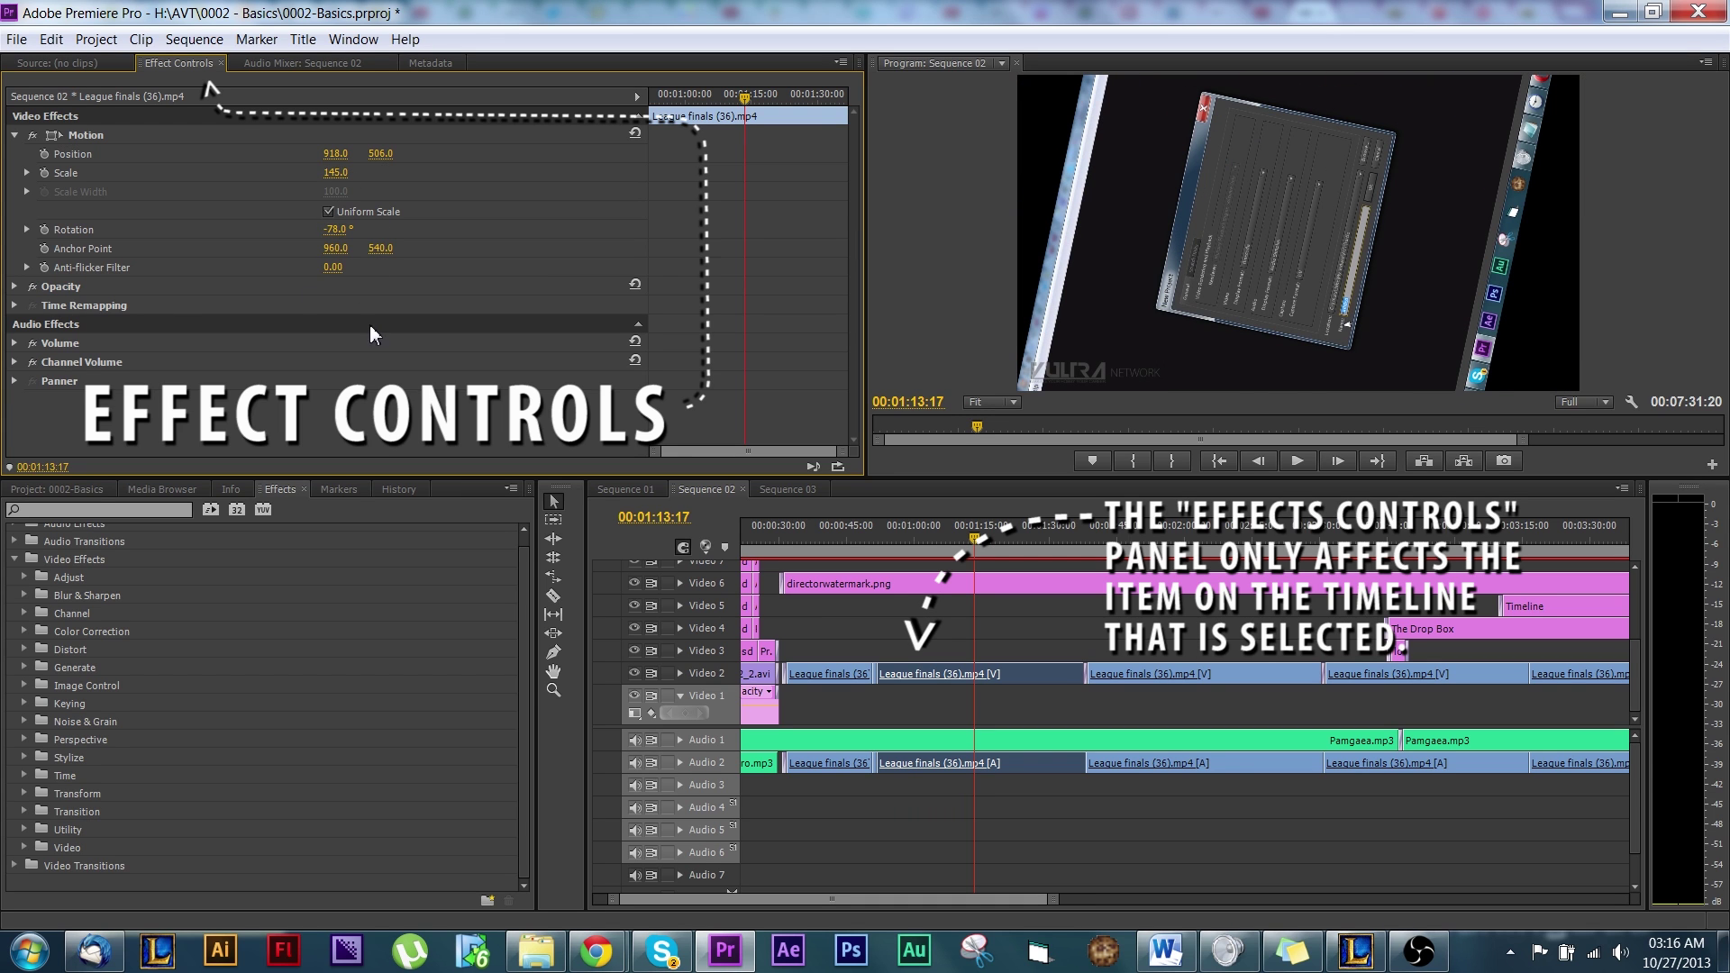
Apply Gaussian Blur from the Blur & Sharpen effects to the same clip and set its Blurriness to 33.
{"action": "left_click", "coordinate": [24, 596]}
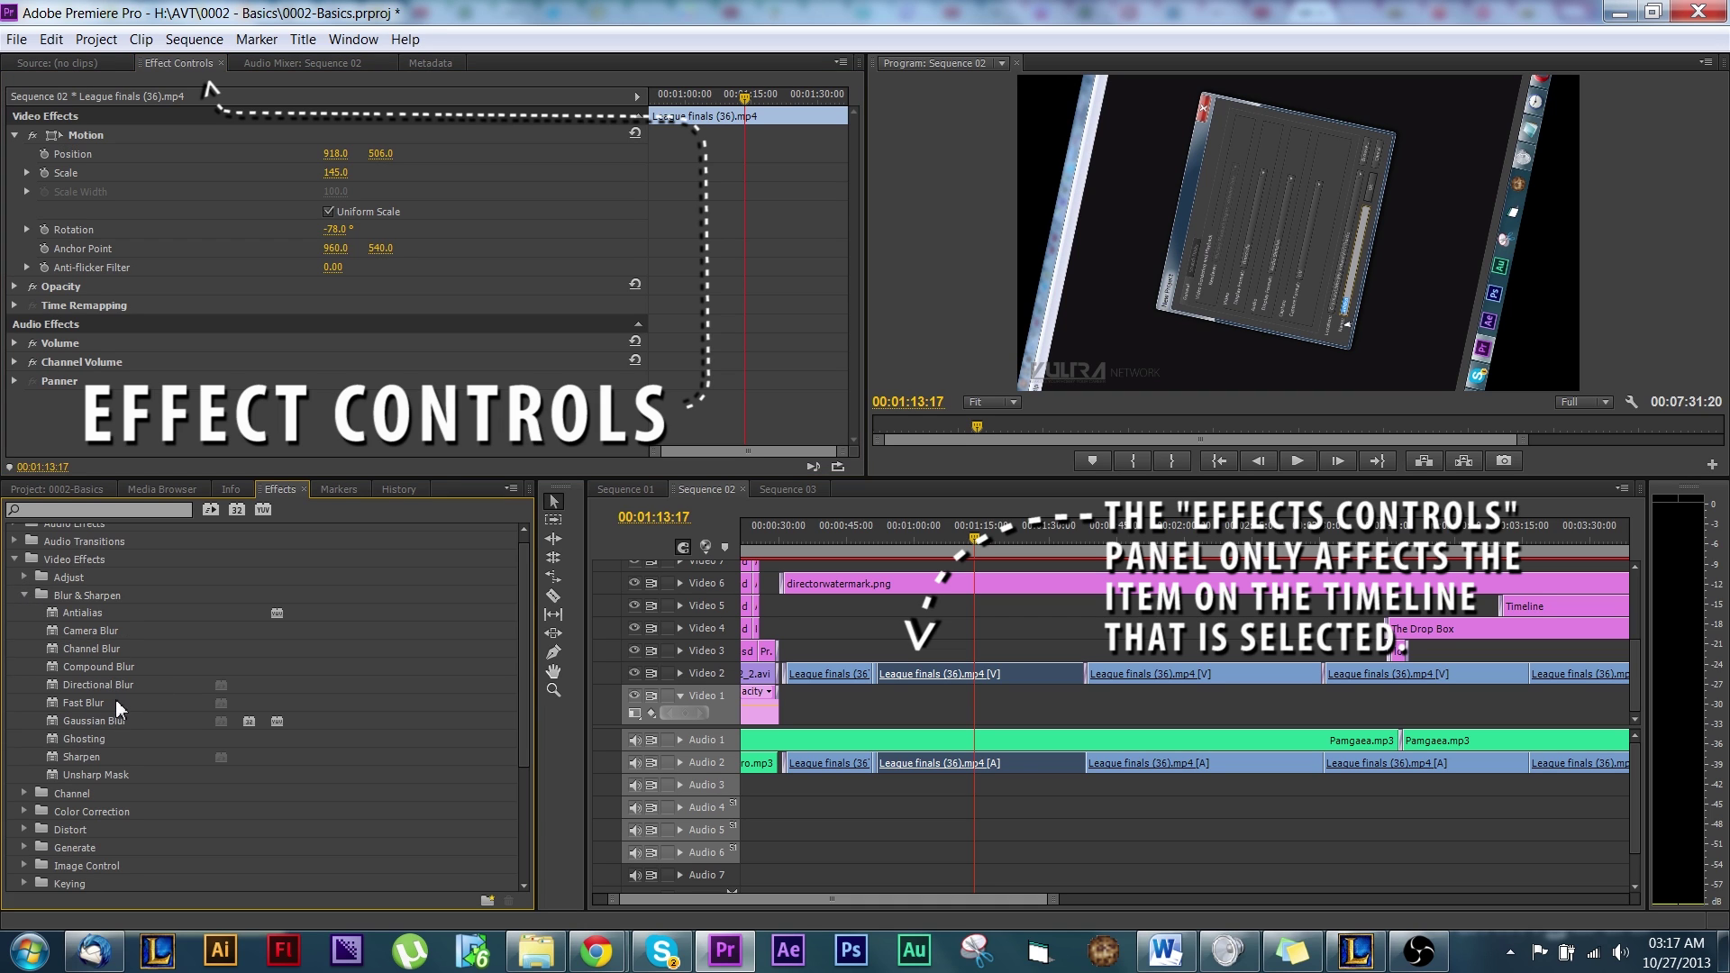
{"action": "left_click_drag", "start_coordinate": [113, 723], "coordinate": [919, 677]}
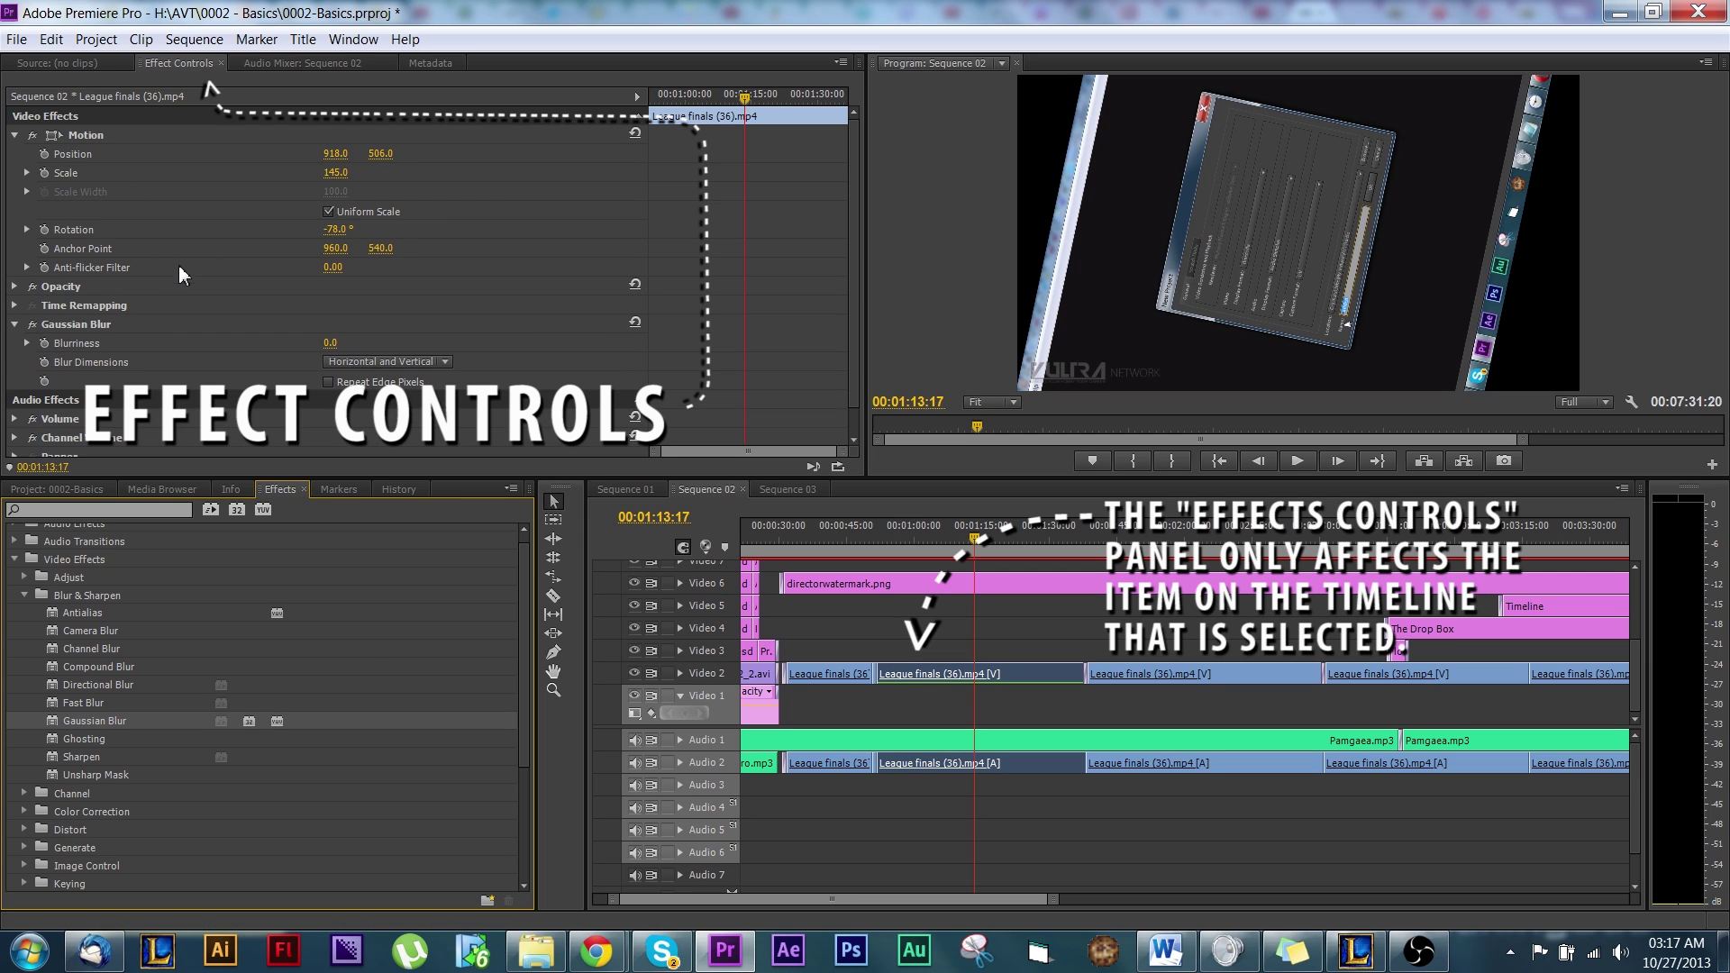
{"action": "left_click_drag", "start_coordinate": [329, 342], "coordinate": [370, 342]}
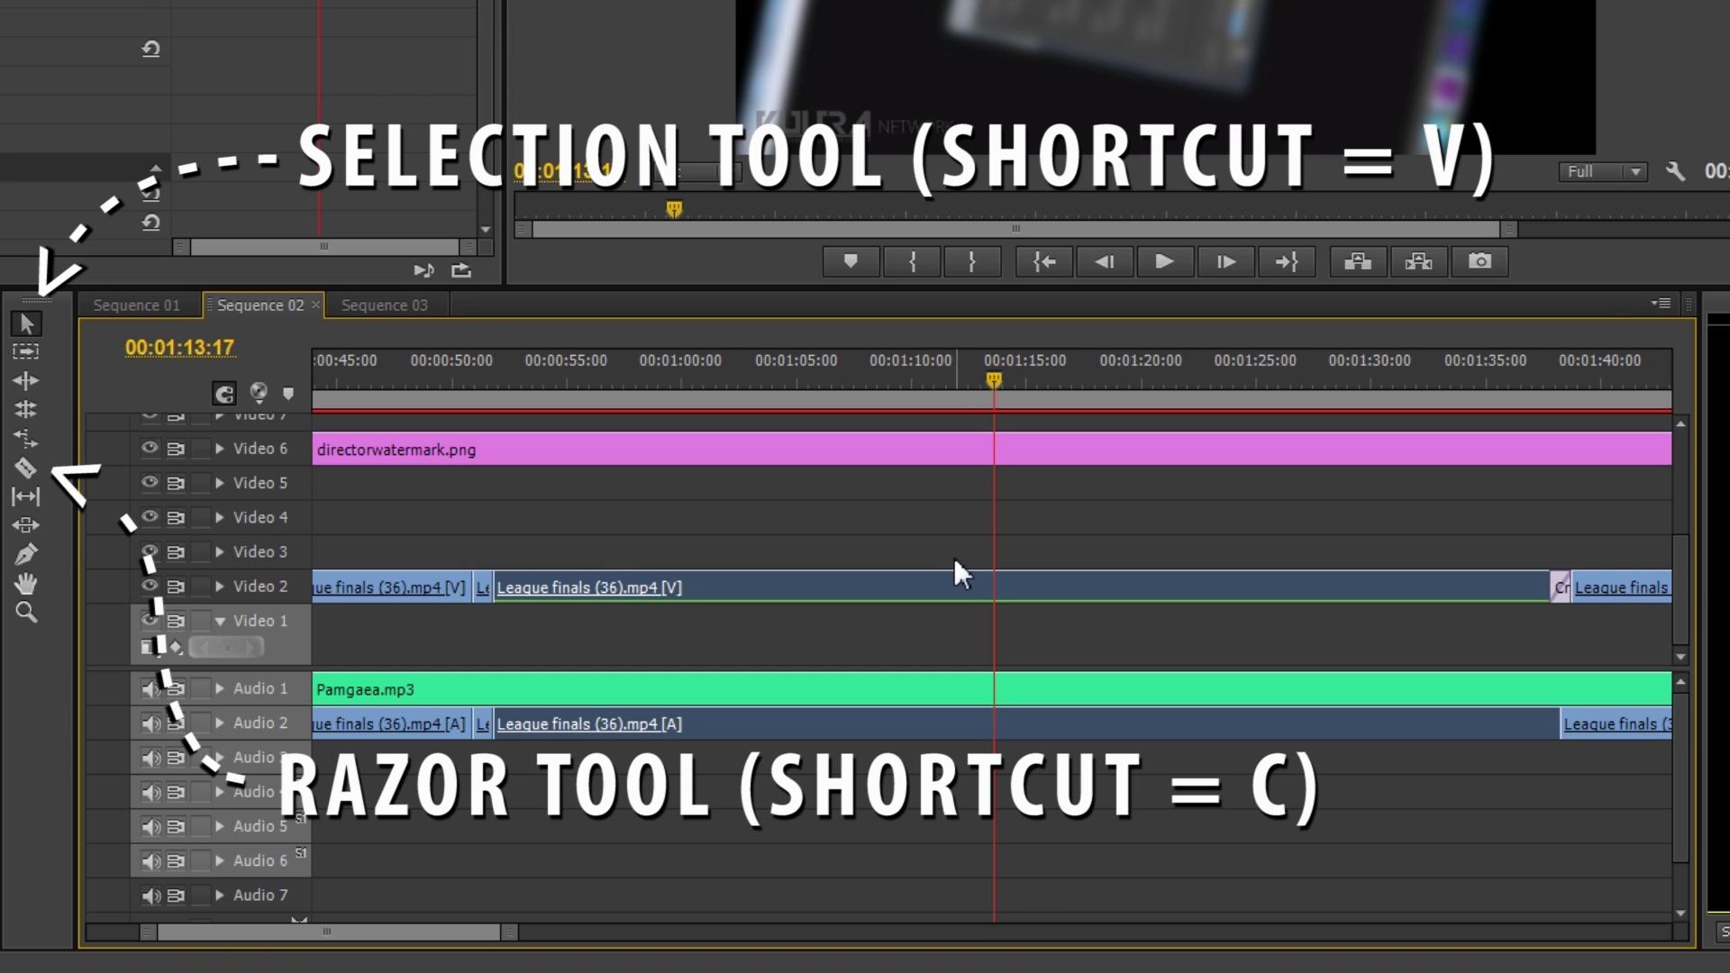
Cut the blurred clip on Video 2 at the playhead and move the part after the cut up to Video 3.
{"action": "key", "text": "c"}
{"action": "left_click", "coordinate": [995, 590]}
{"action": "key", "text": "v"}
{"action": "left_click_drag", "start_coordinate": [1083, 588], "coordinate": [1099, 556]}
Cut the Video 2 clip again at about 00:01:11 and move the short piece before the playhead up to Video 4.
{"action": "key", "text": "c"}
{"action": "left_click", "coordinate": [937, 587]}
{"action": "key", "text": "v"}
{"action": "left_click_drag", "start_coordinate": [963, 587], "coordinate": [969, 537]}
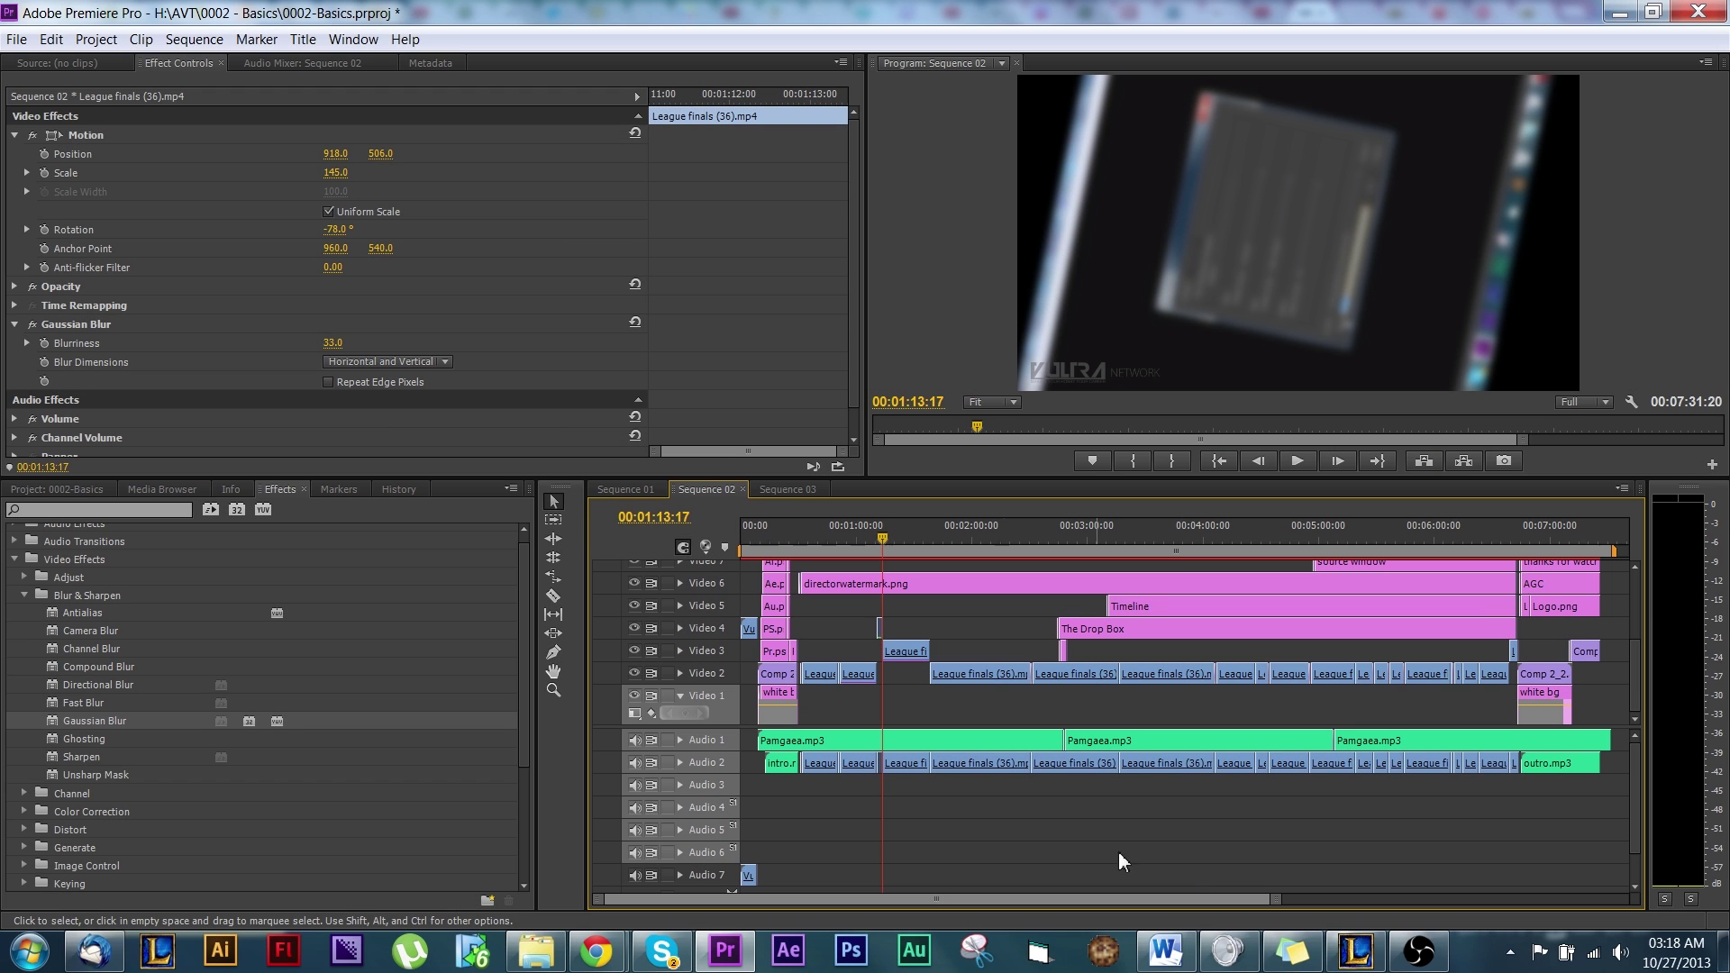
Compare the render bars above the timelines of Sequence 01 and Sequence 02, ending on Sequence 02.
{"action": "left_click", "coordinate": [683, 547]}
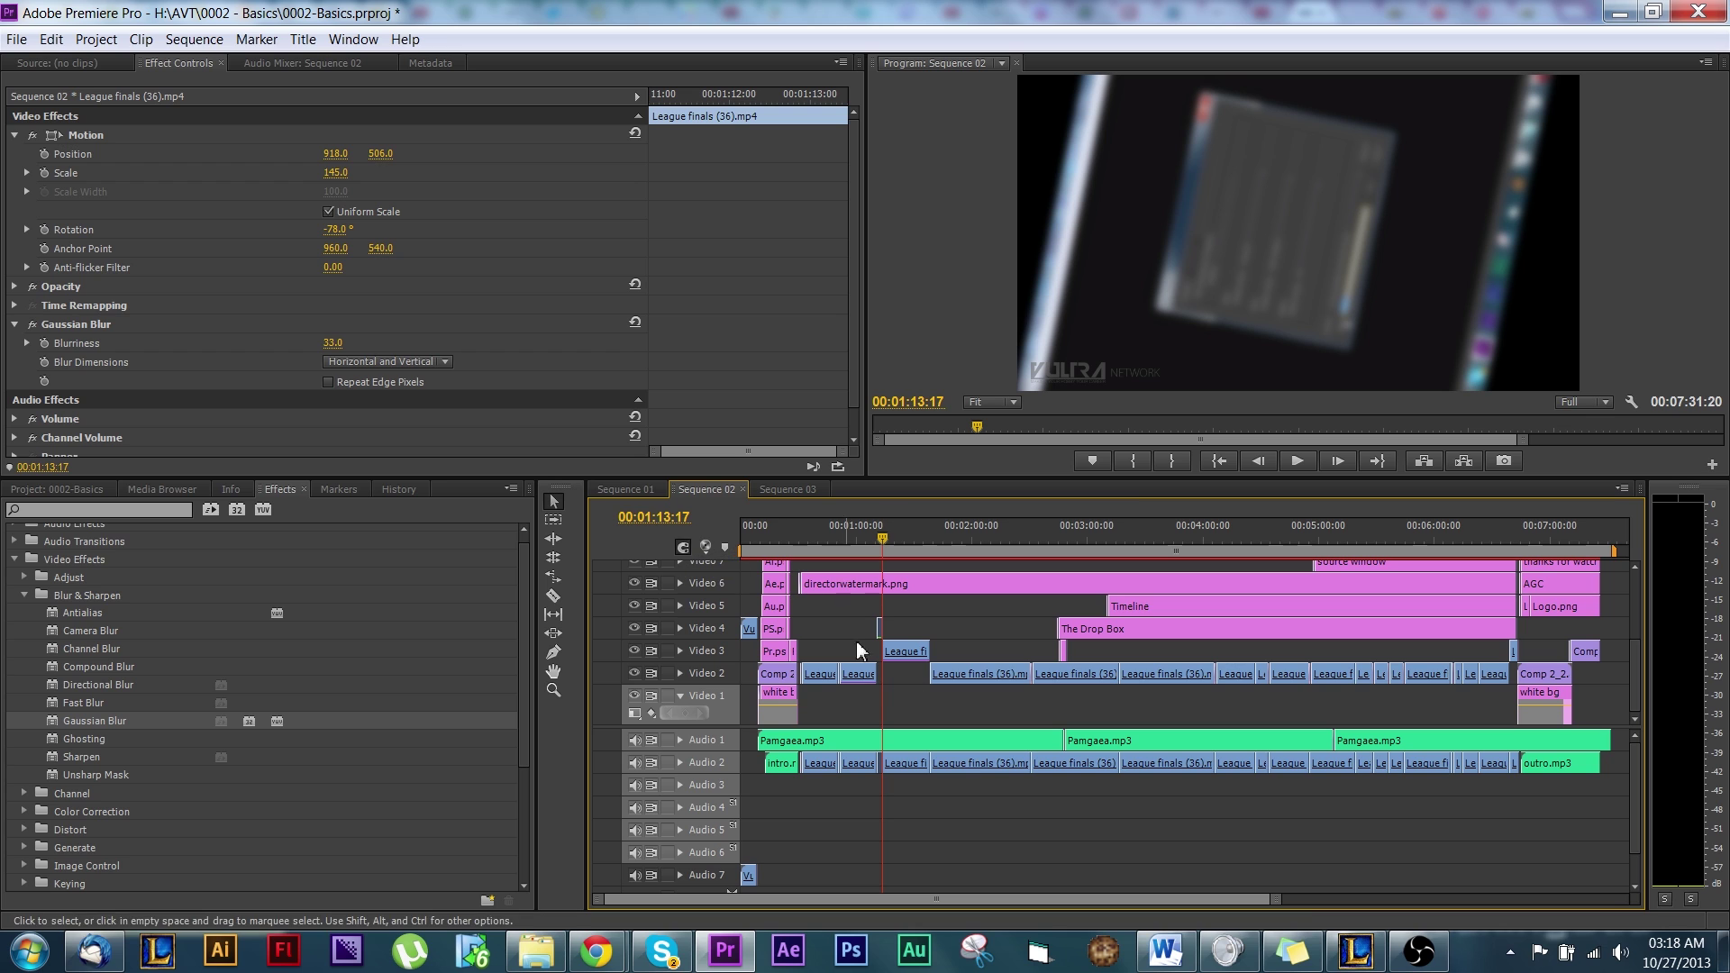
{"action": "left_click", "coordinate": [625, 489]}
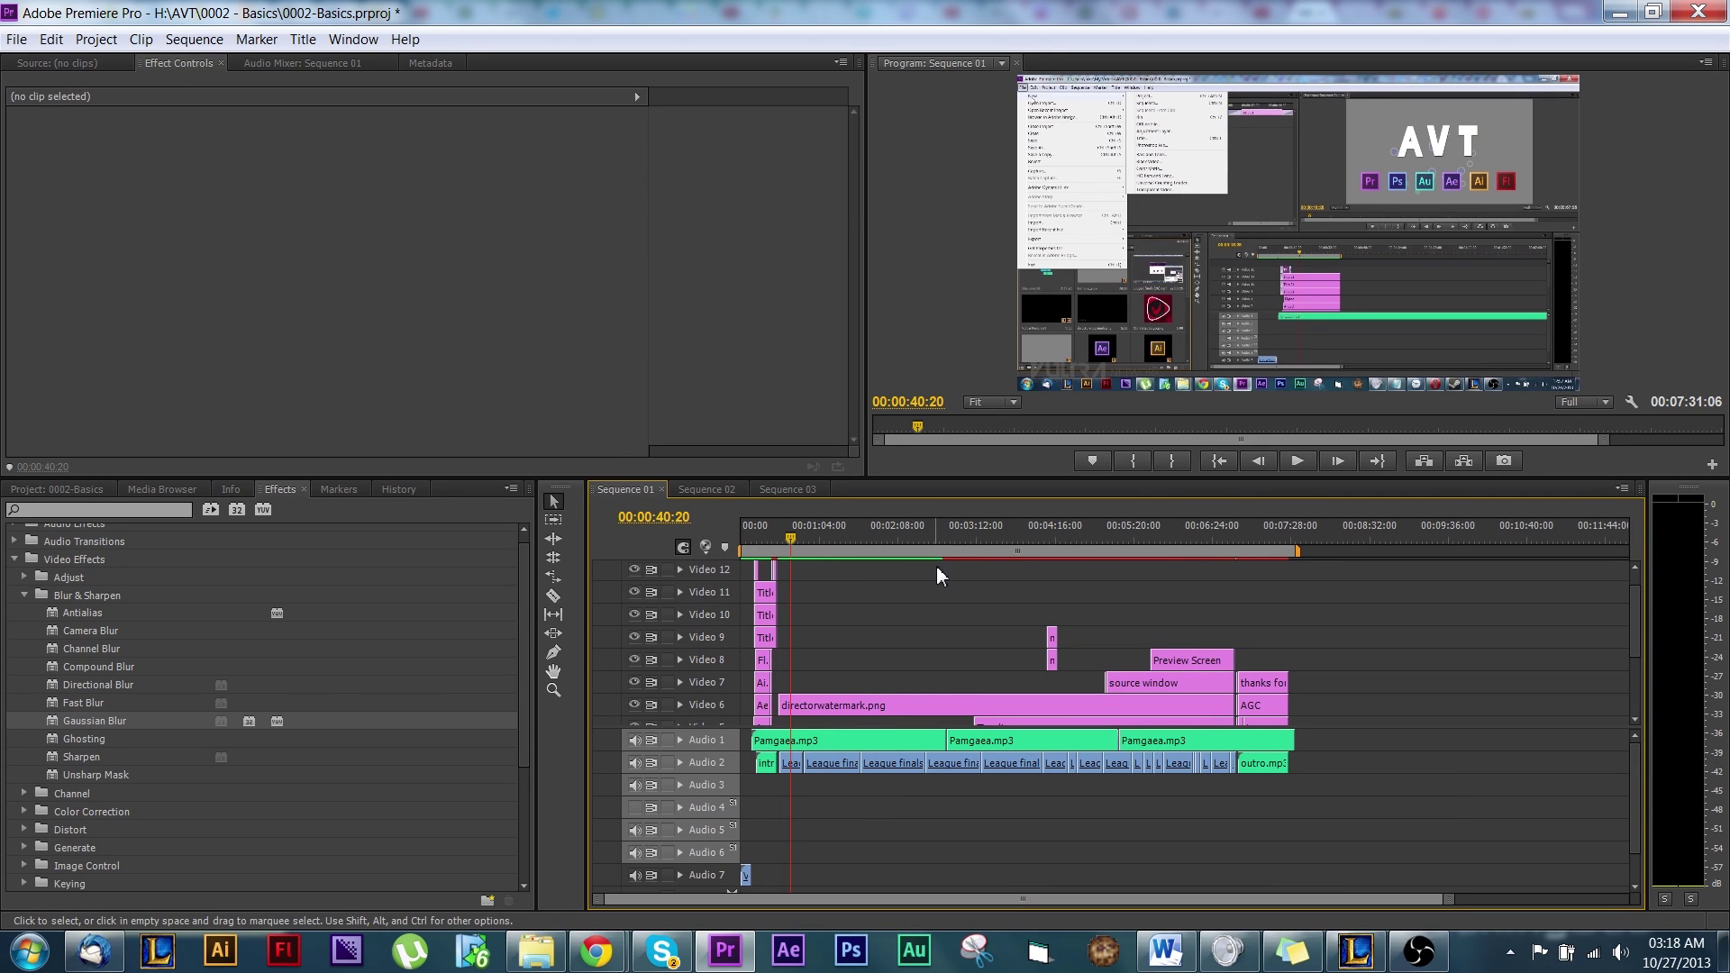
{"action": "left_click", "coordinate": [694, 487]}
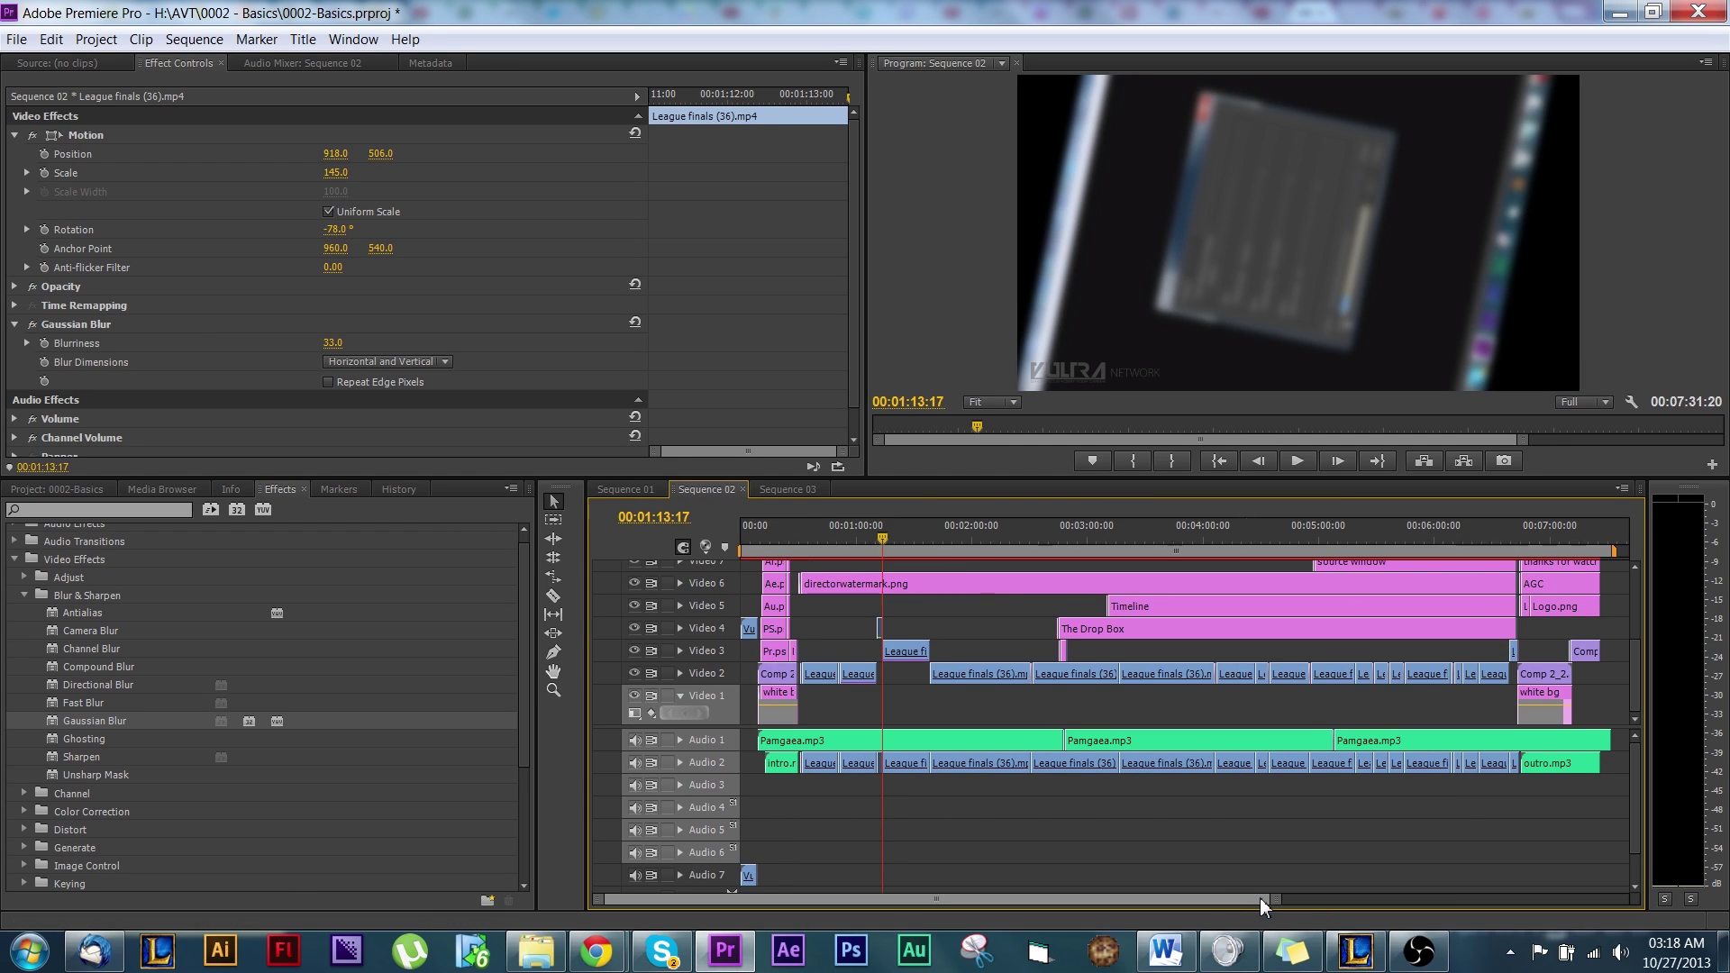
Start rendering the video previews for the whole work area of Sequence 02 and stop the render partway.
{"action": "left_click_drag", "start_coordinate": [1274, 908], "coordinate": [1427, 900]}
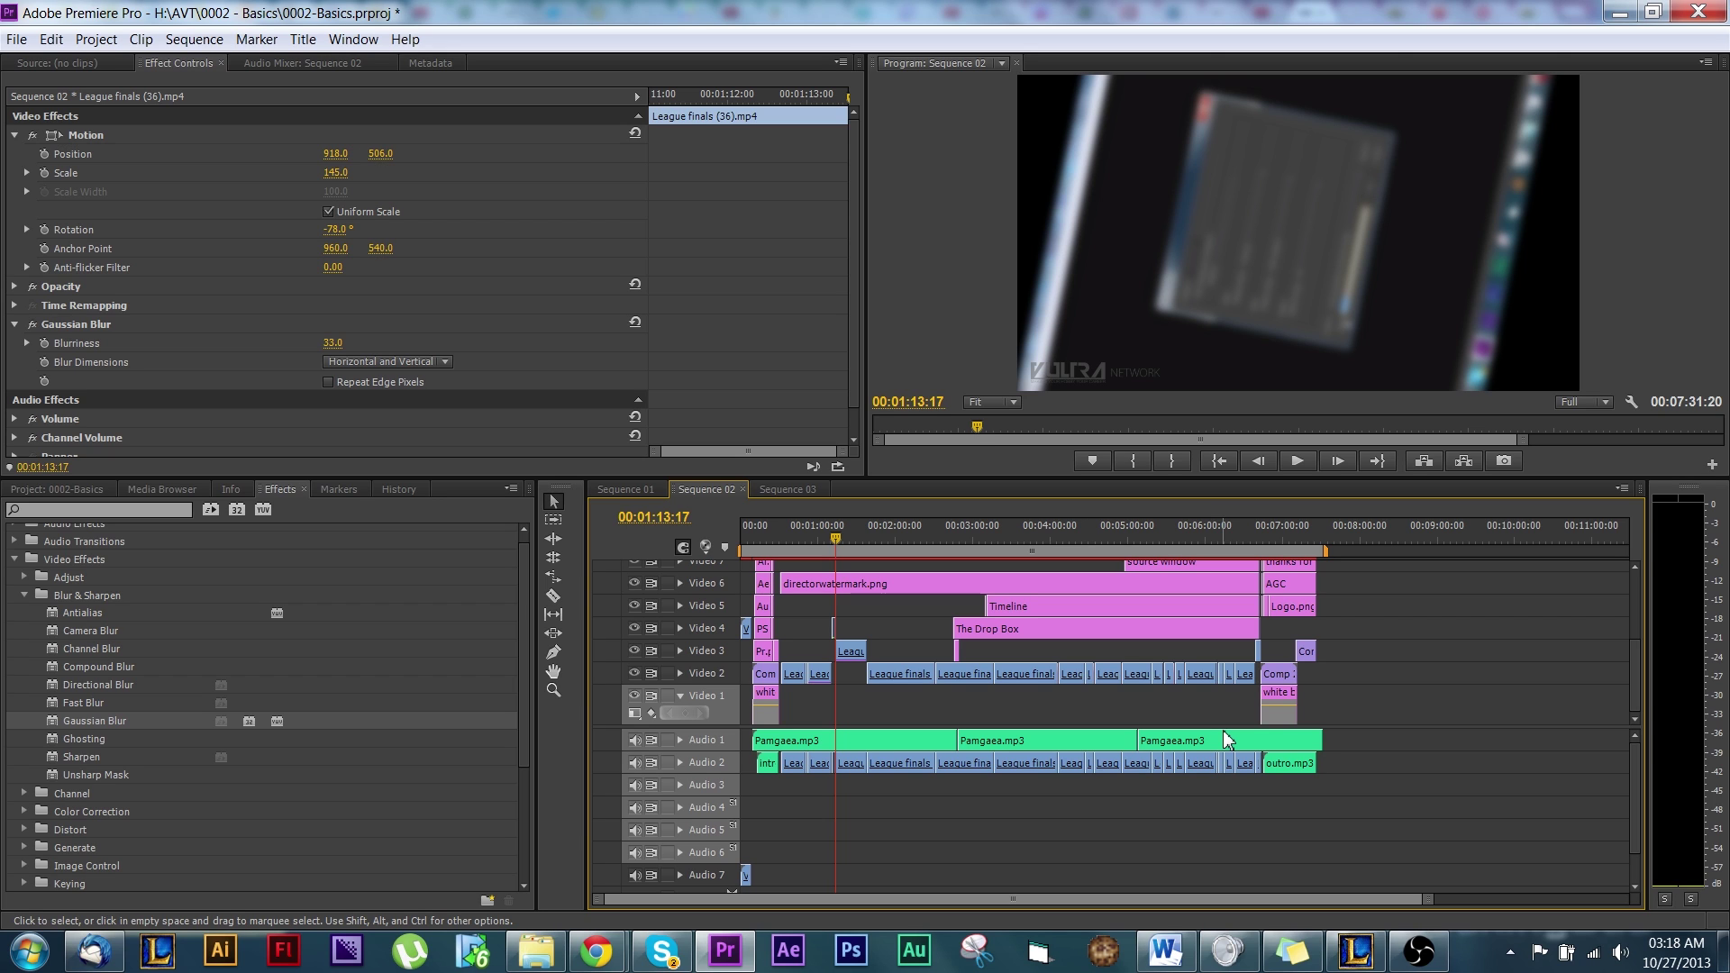
{"action": "key", "text": "Return"}
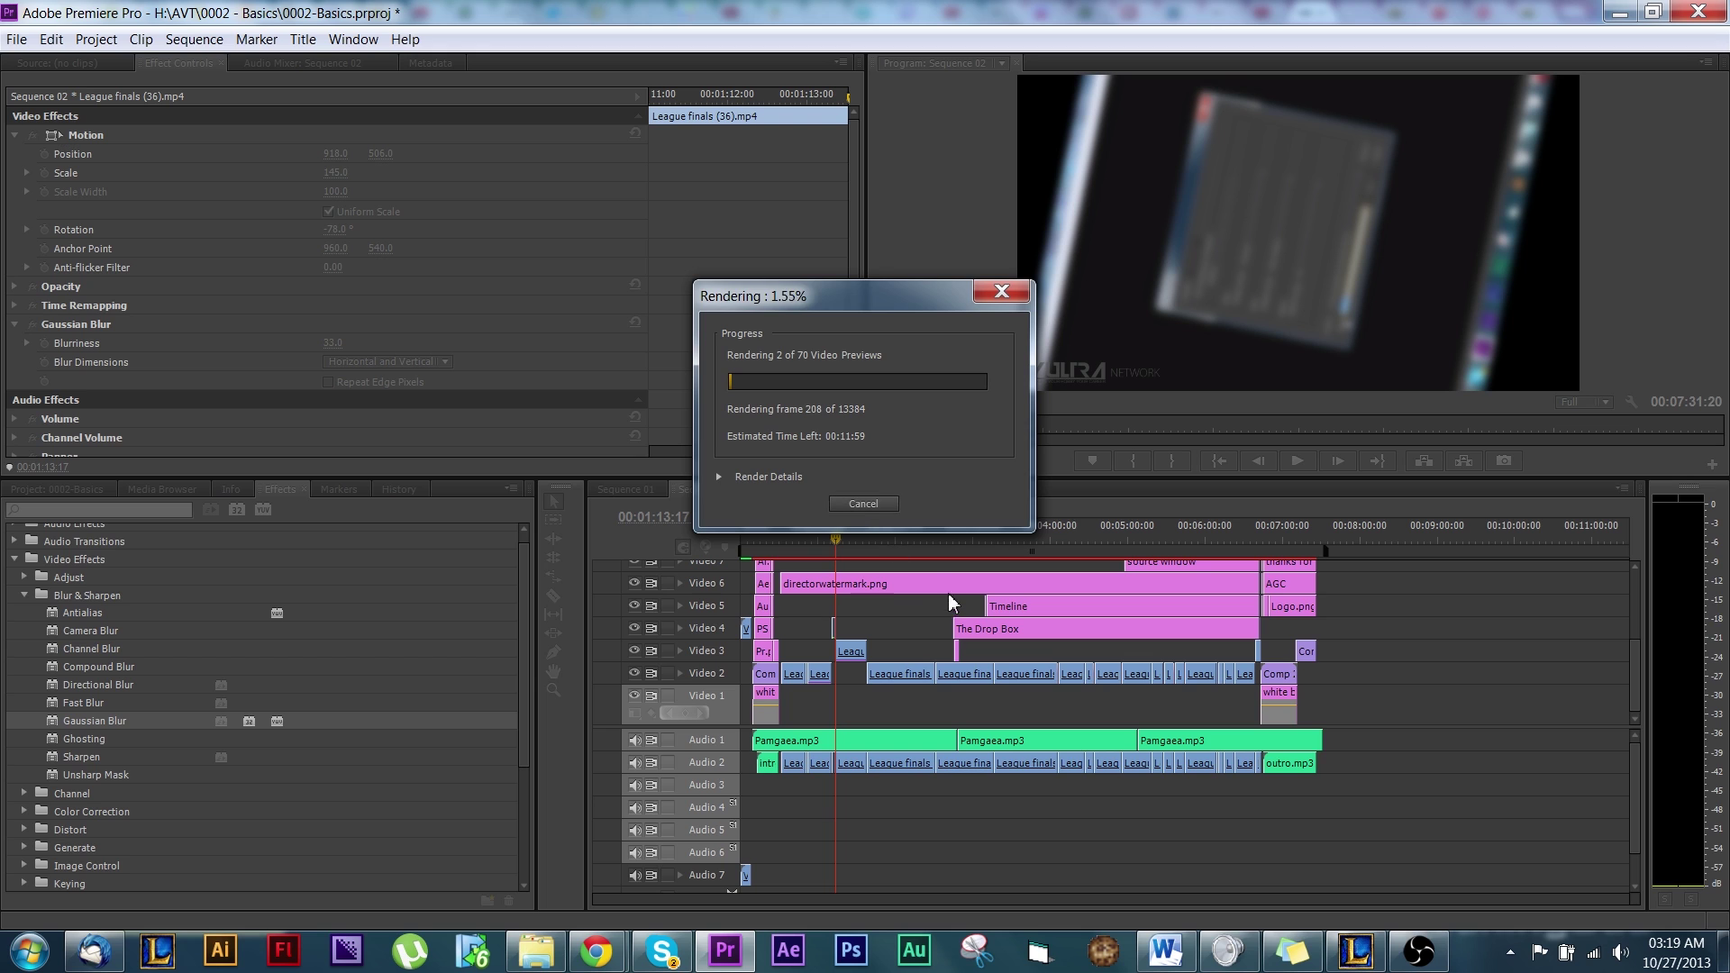
{"action": "left_click", "coordinate": [864, 504]}
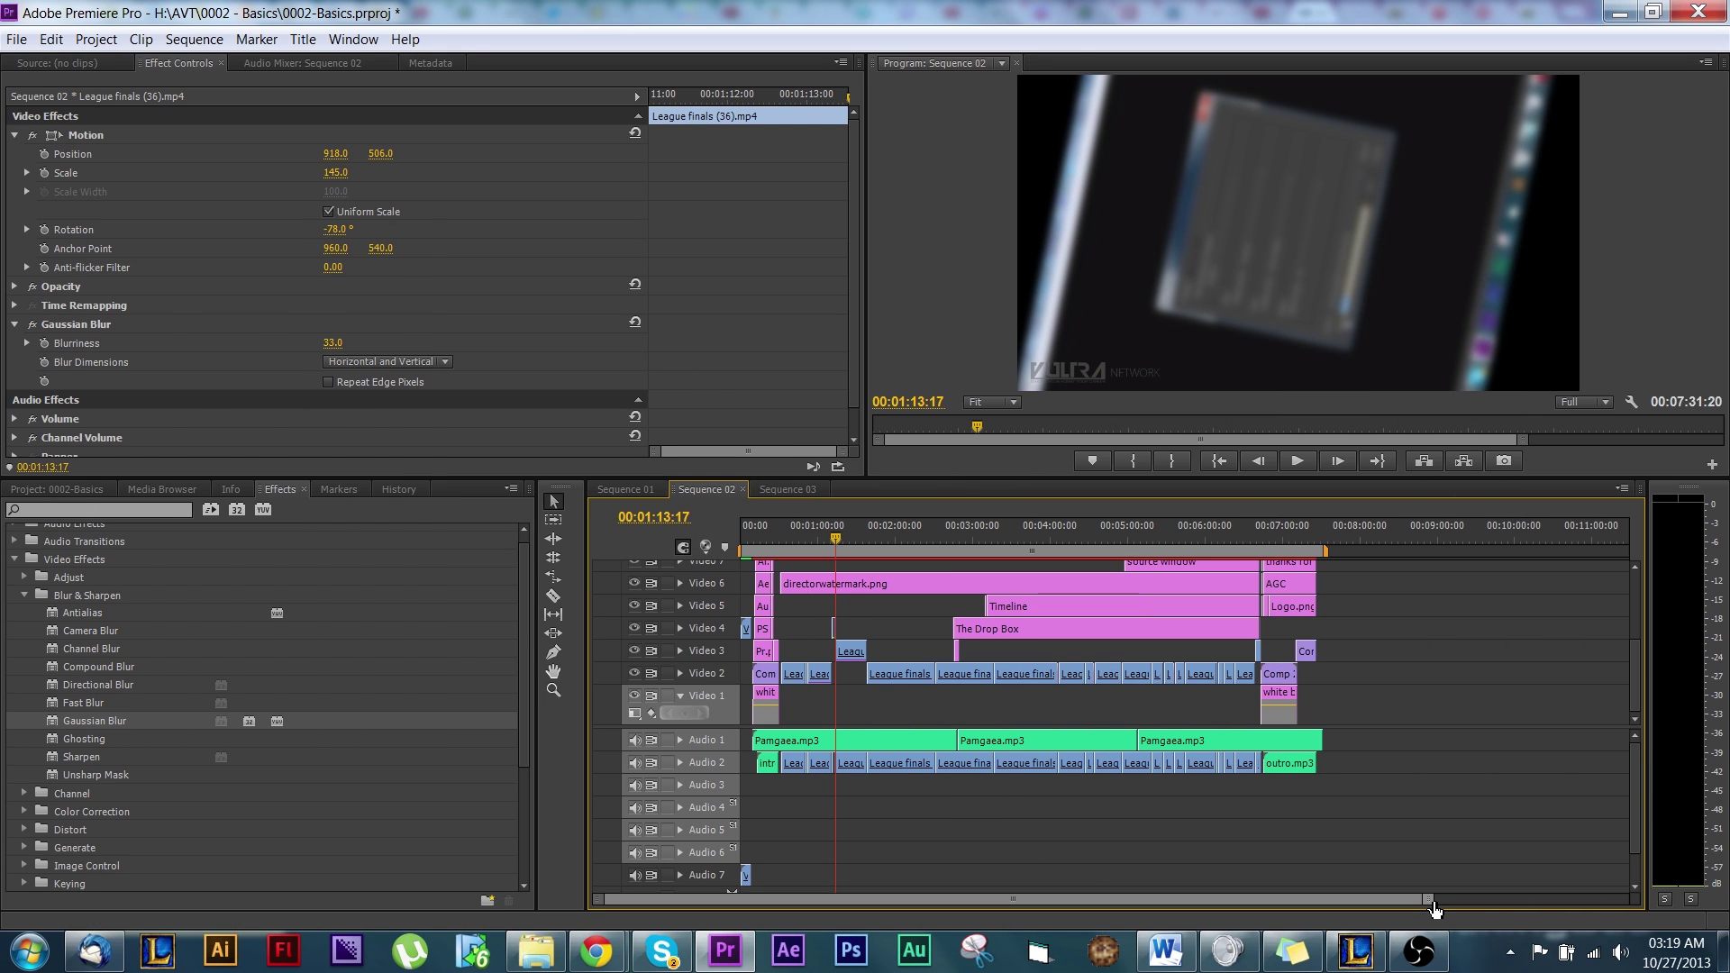
Place the playhead at 00:00:07:00 and examine the render bar at the start of Sequence 02 against the full sequence.
{"action": "left_click", "coordinate": [751, 544]}
{"action": "left_click_drag", "start_coordinate": [1424, 898], "coordinate": [1103, 892]}
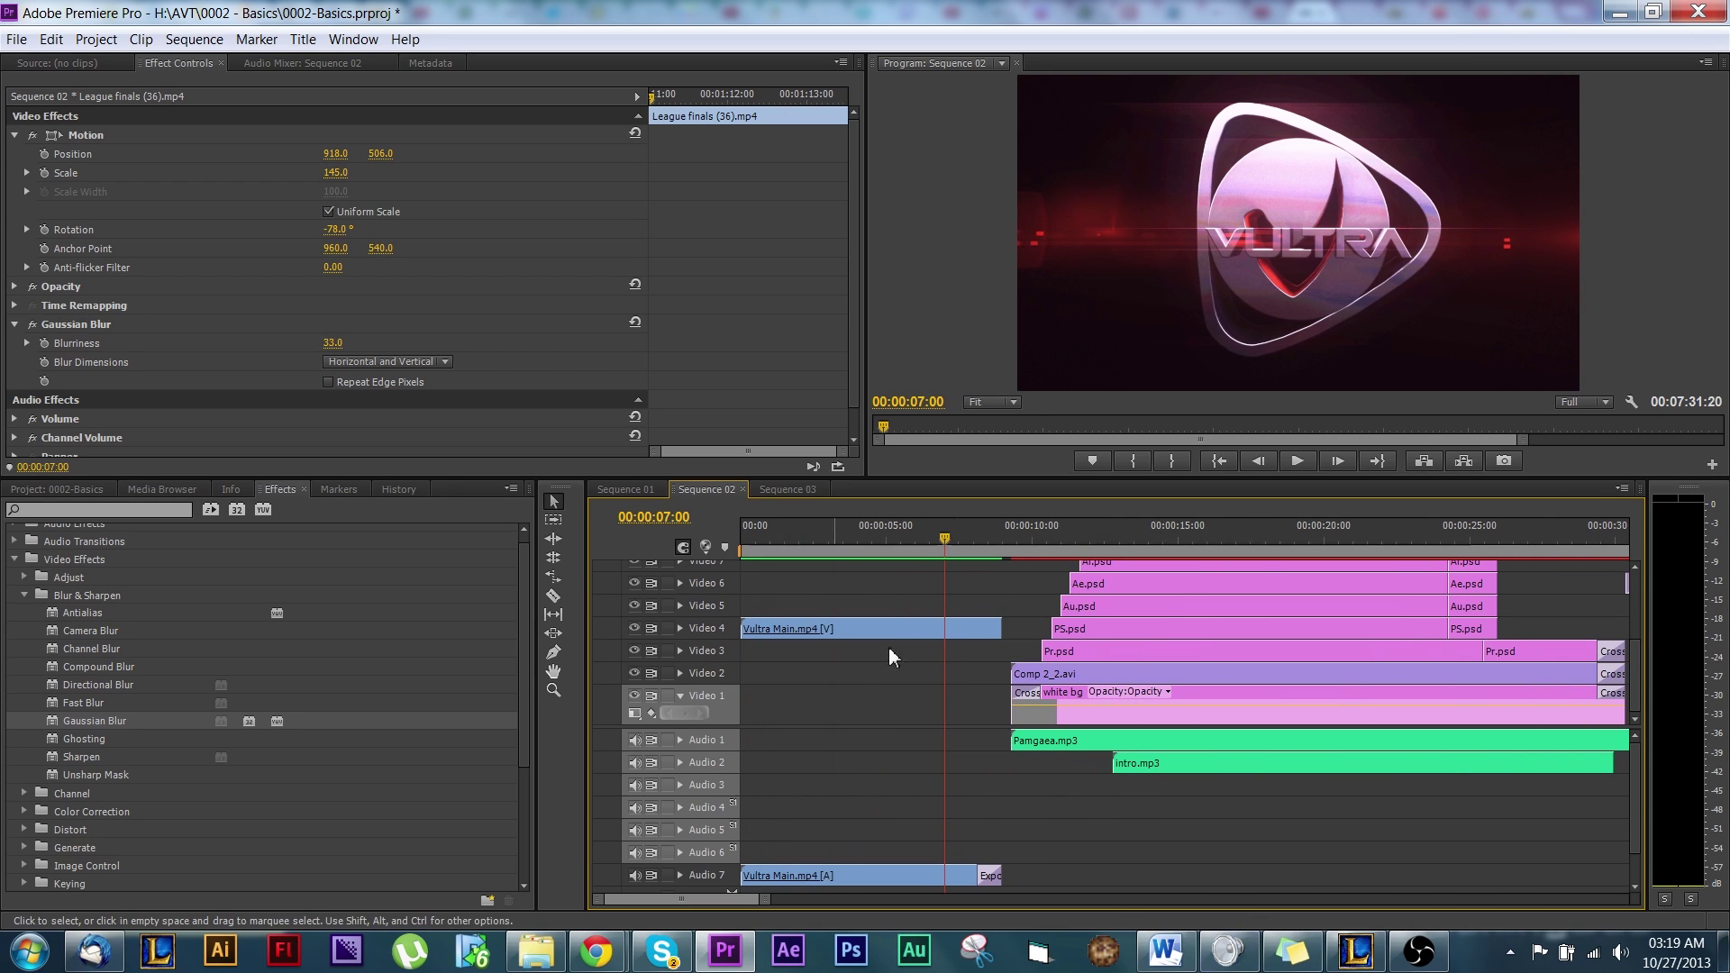
{"action": "left_click_drag", "start_coordinate": [762, 898], "coordinate": [1010, 899]}
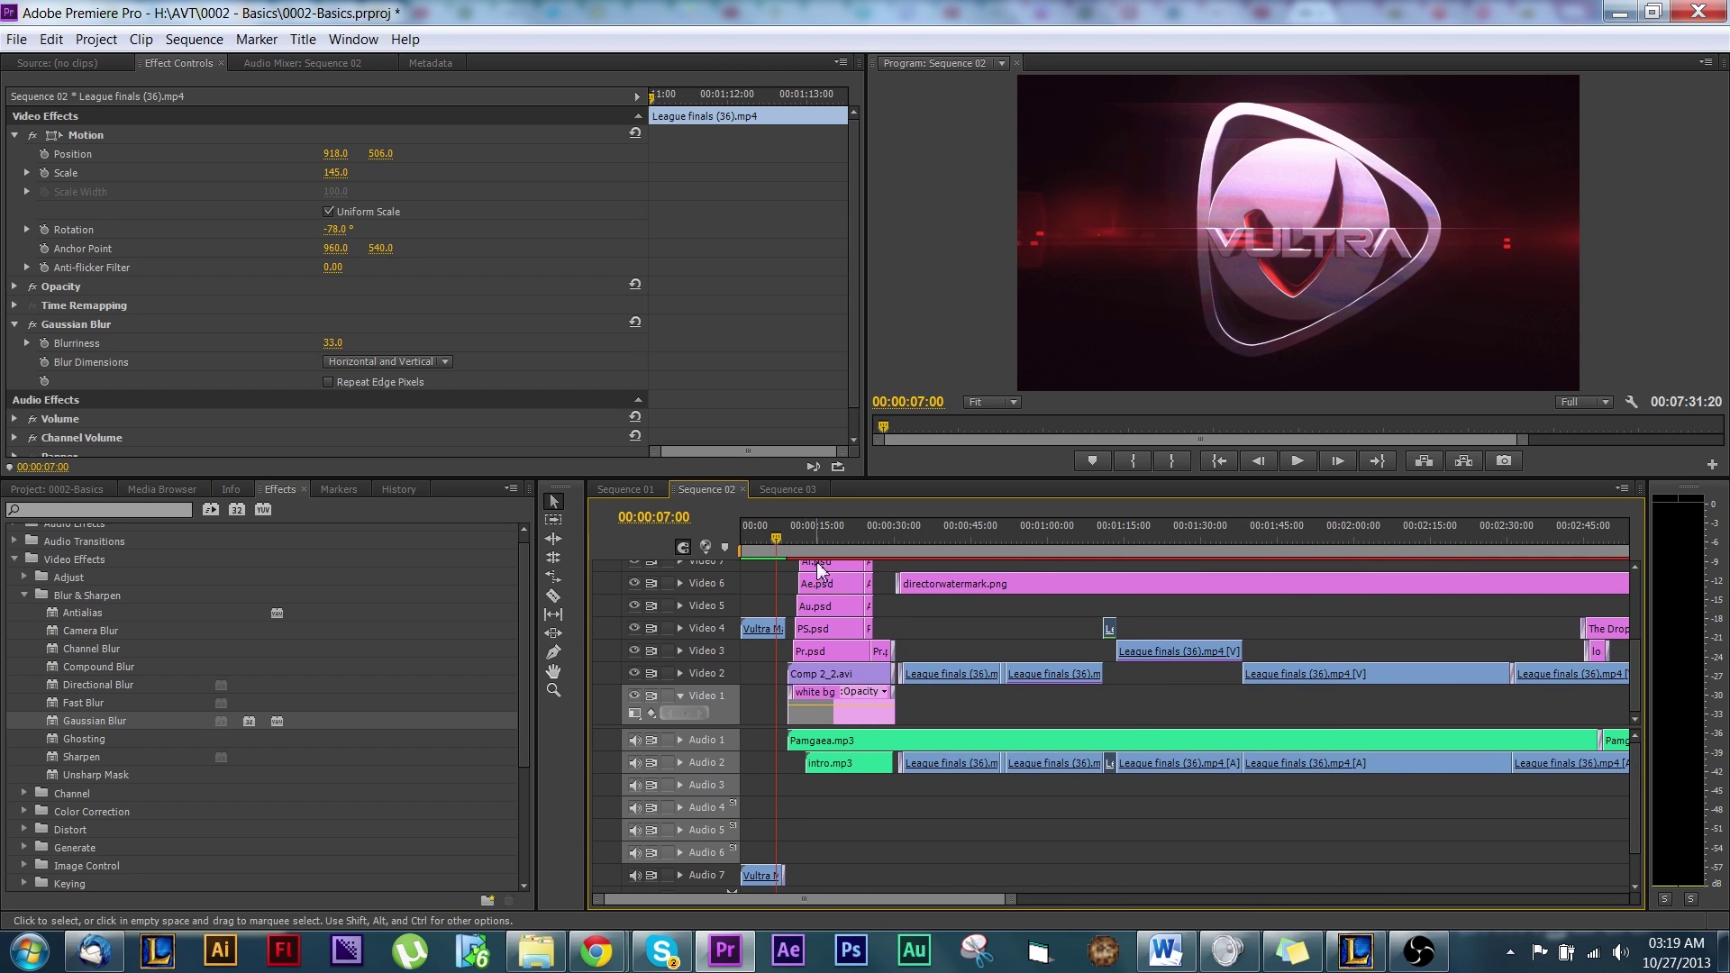
{"action": "left_click_drag", "start_coordinate": [1013, 899], "coordinate": [1300, 901]}
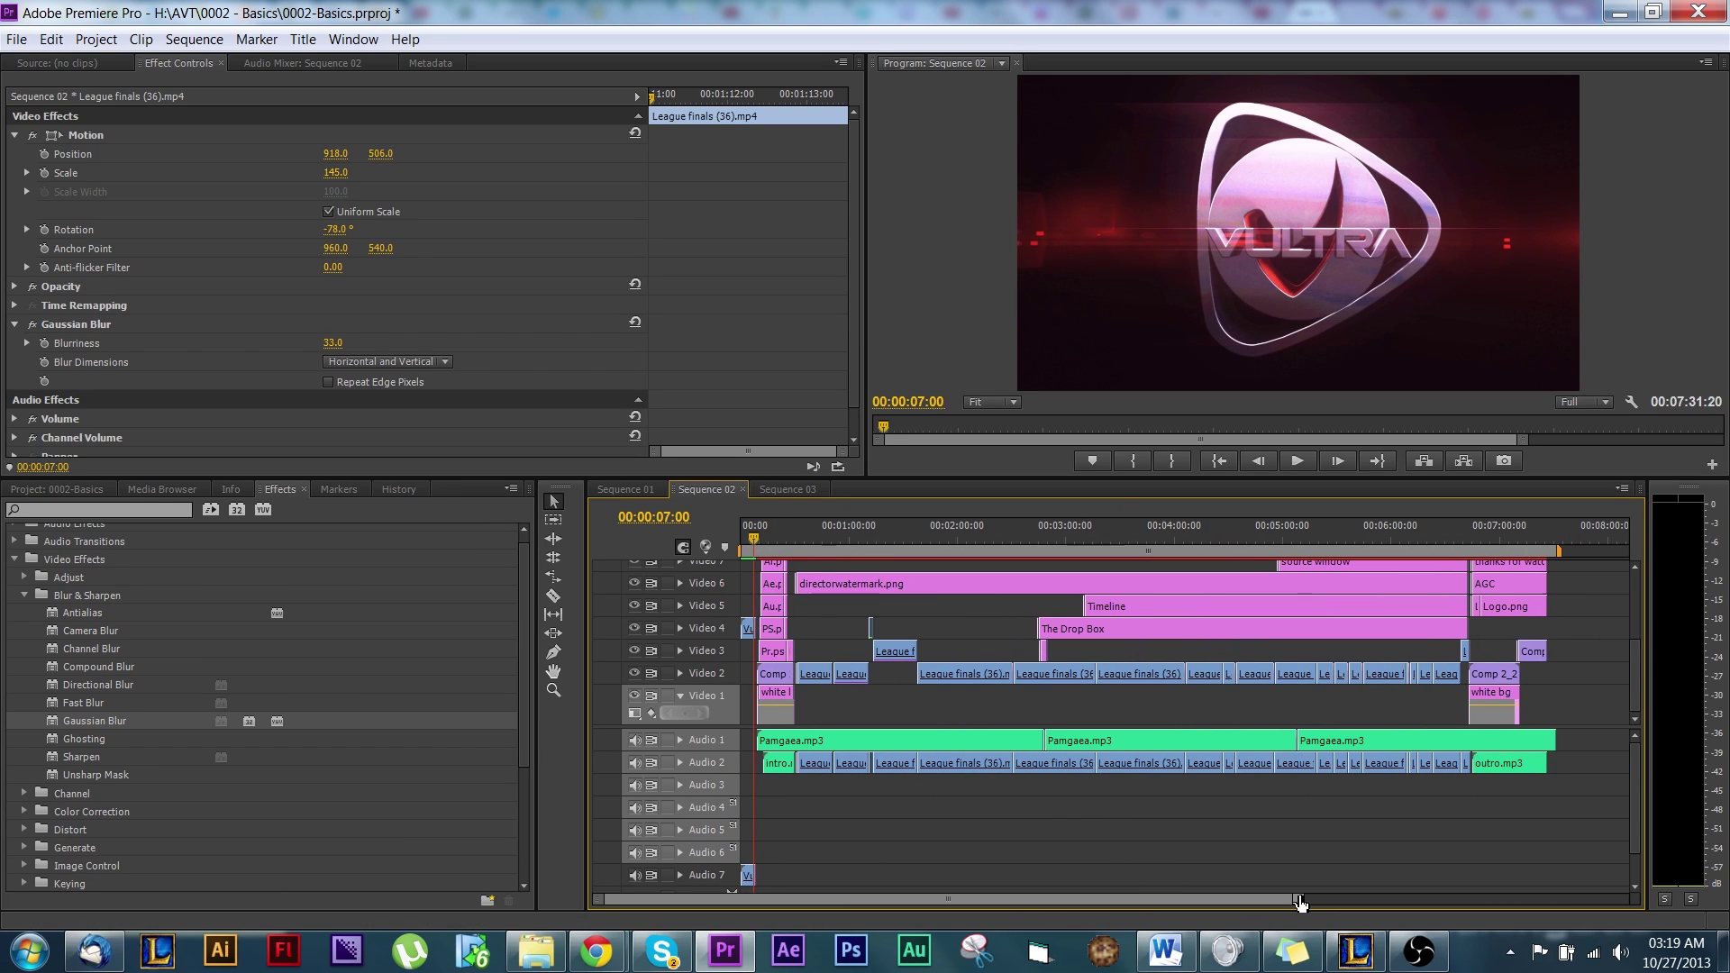